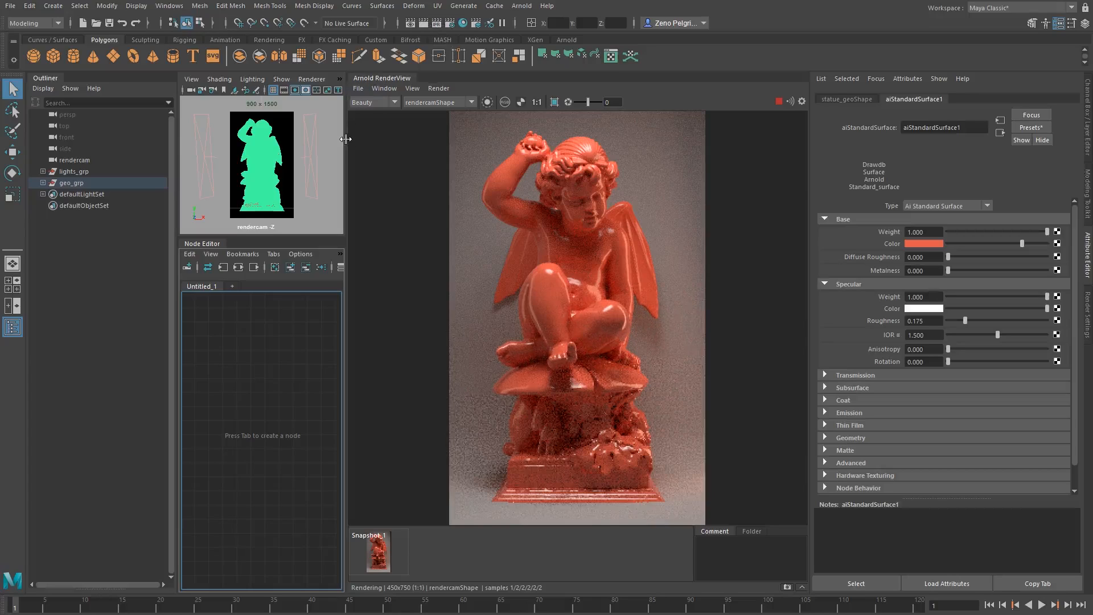
# Store a snapshot of the current statue render in the Arnold RenderView.
pyautogui.moveTo(345, 139); pyautogui.dragTo(370, 139)
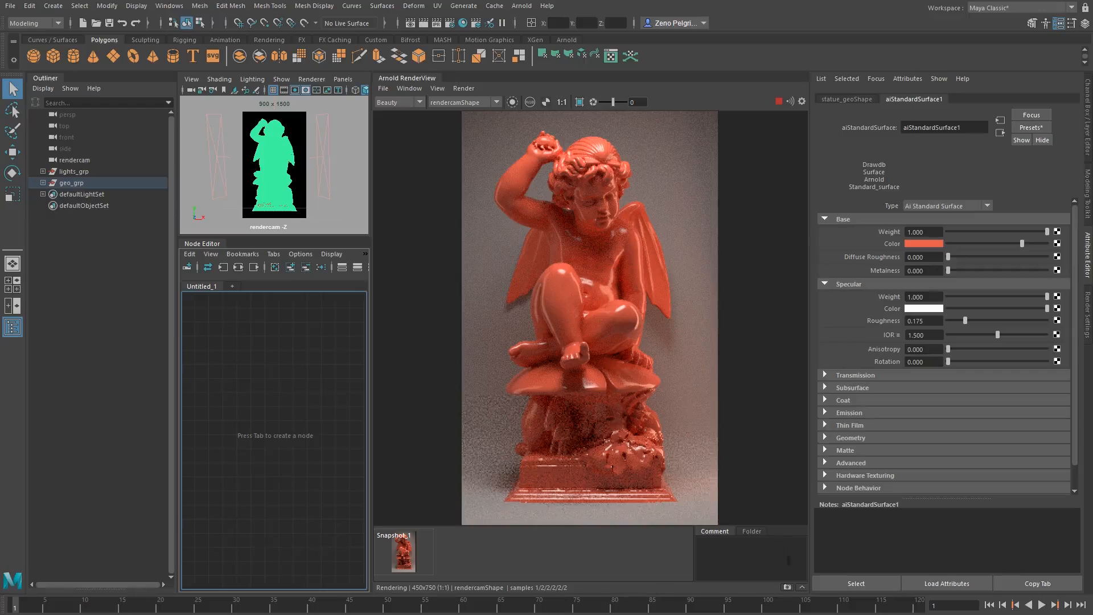
pyautogui.click(787, 587)
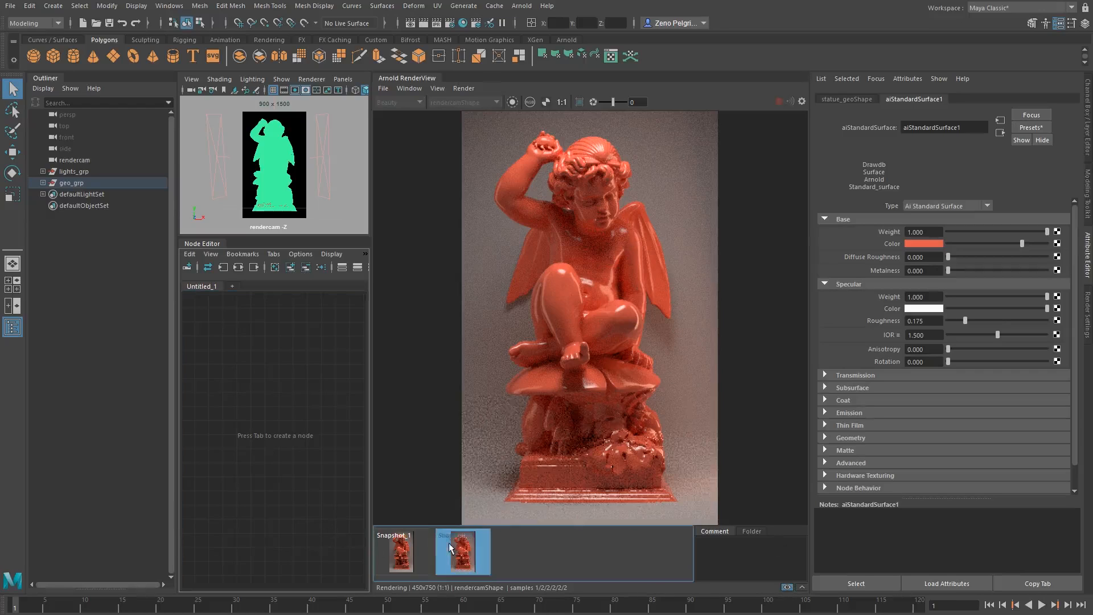
pyautogui.click(470, 548)
pyautogui.click(470, 548)
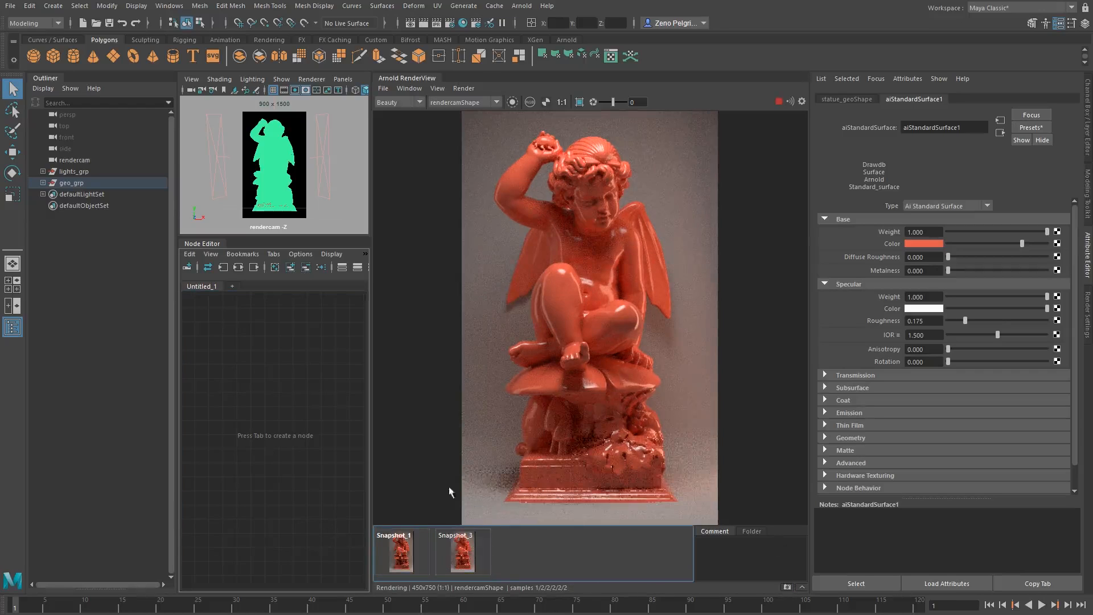
pyautogui.click(740, 541)
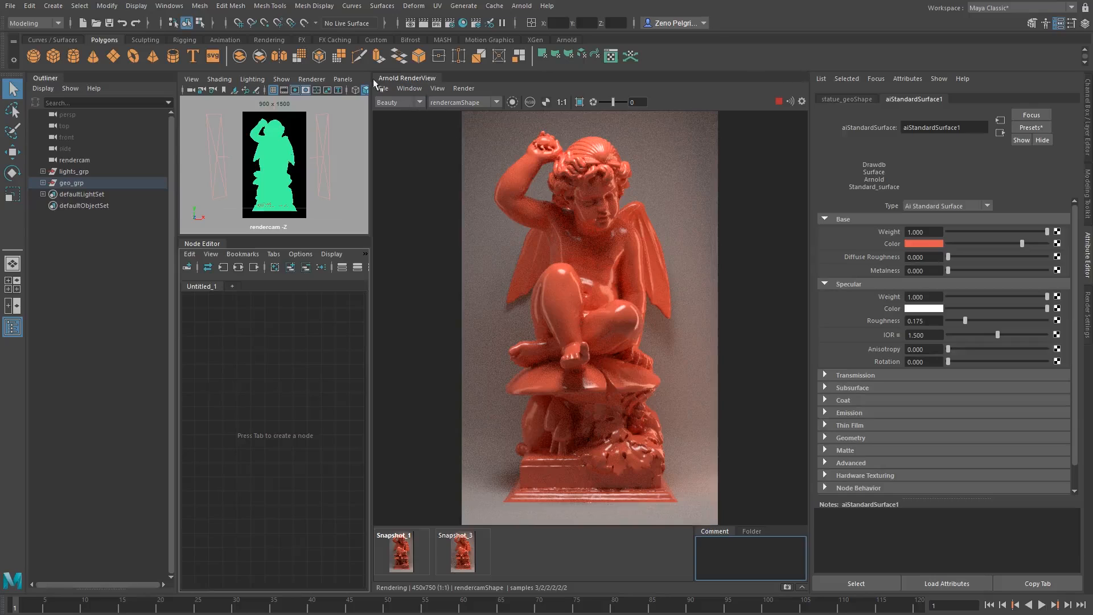
# Preview the N and diffuse AOVs of the render, return to Beauty, and check the available render cameras.
pyautogui.click(406, 104)
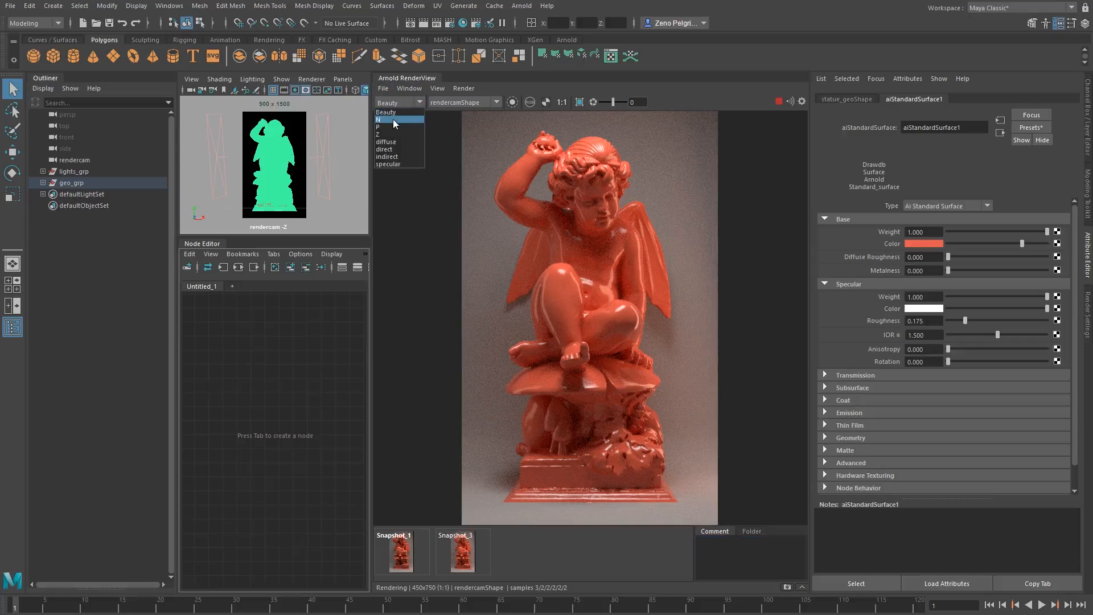
pyautogui.click(393, 119)
pyautogui.click(405, 102)
pyautogui.click(395, 141)
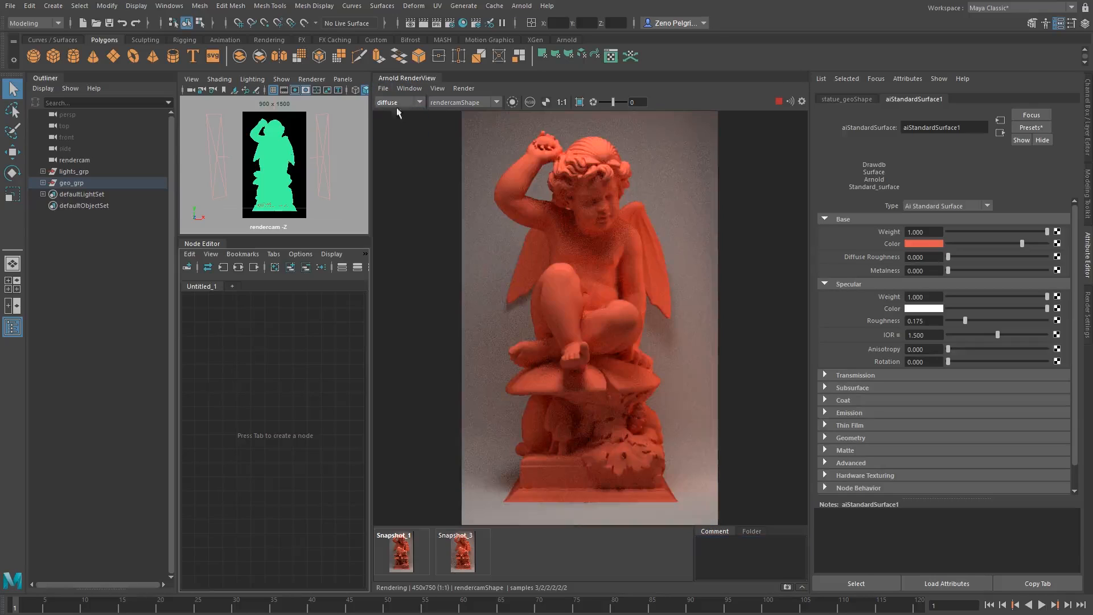
pyautogui.click(401, 101)
pyautogui.click(393, 111)
pyautogui.click(452, 103)
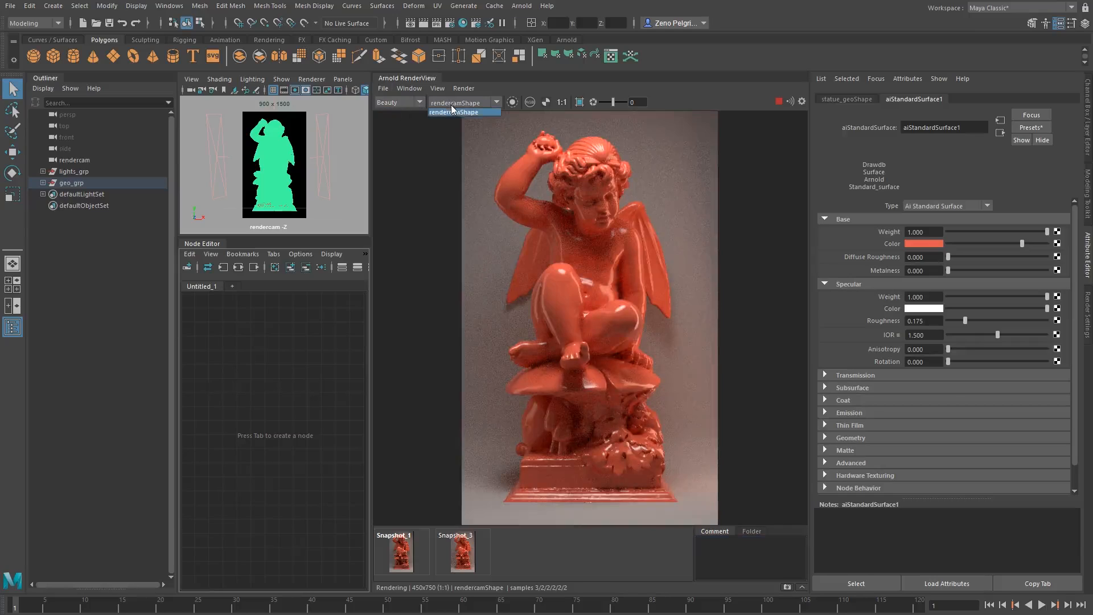
pyautogui.click(480, 103)
# Isolate the selected statue in the Arnold render, widen the Node Editor area, and stop the render.
pyautogui.click(512, 102)
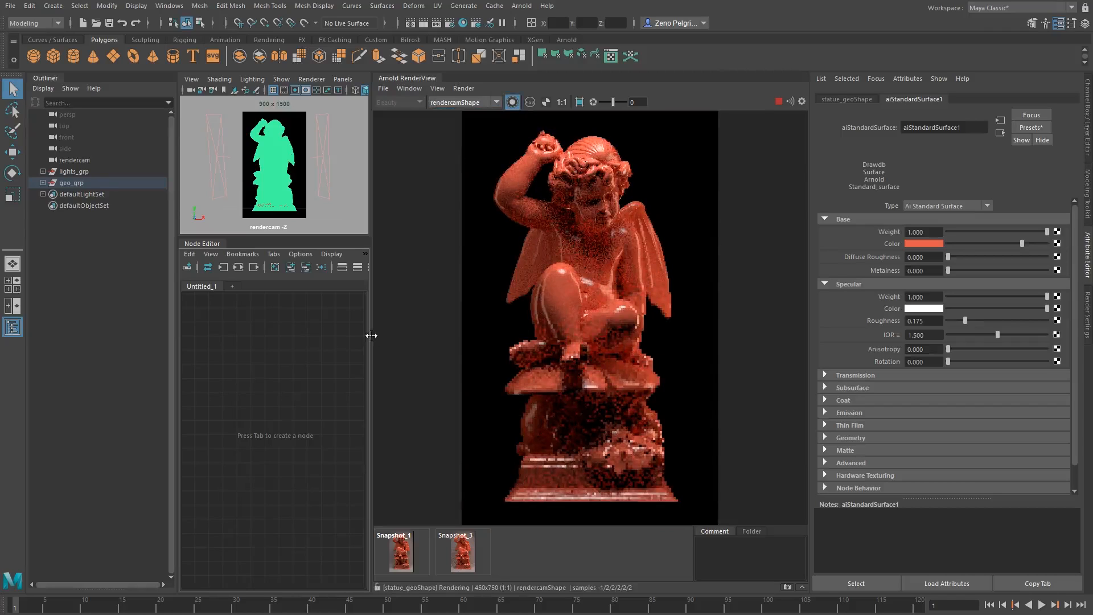
pyautogui.moveTo(372, 335); pyautogui.dragTo(446, 336)
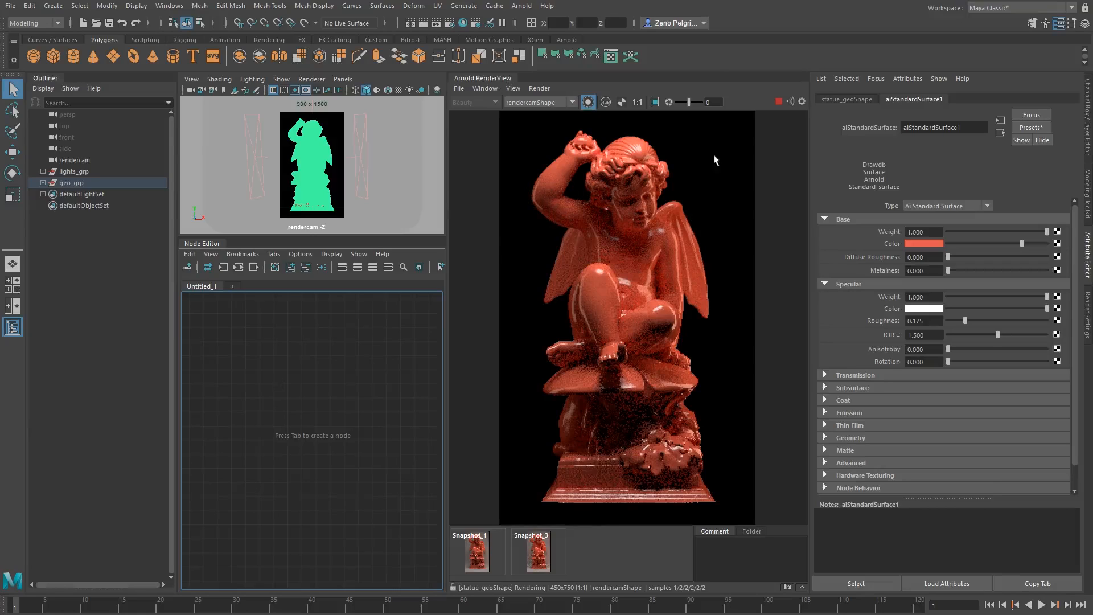
pyautogui.click(778, 101)
pyautogui.moveTo(667, 290); pyautogui.dragTo(664, 286, button='middle')
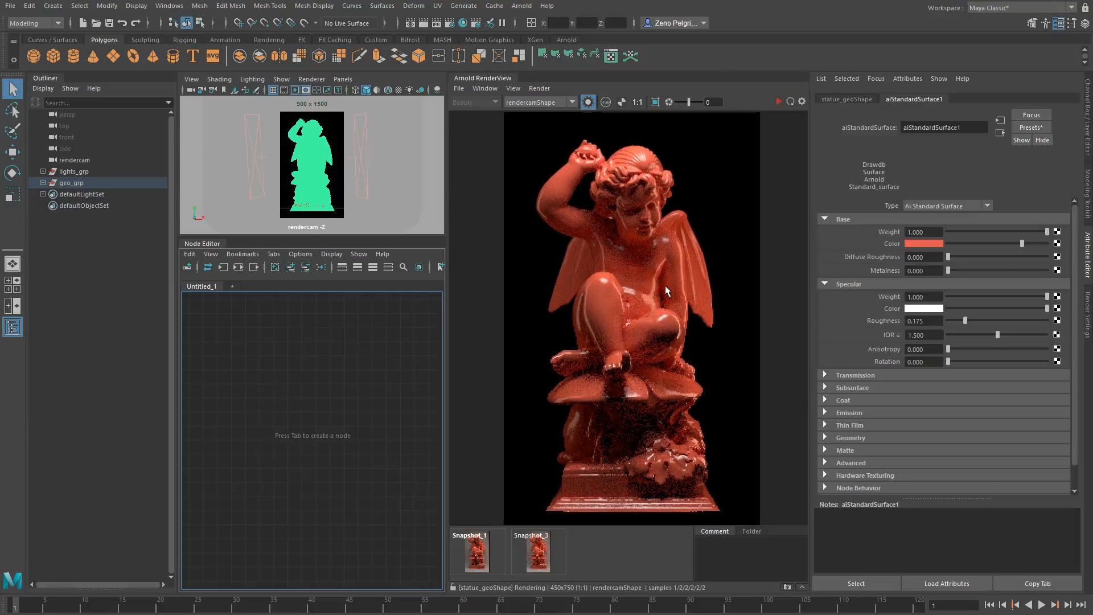
# Graph the statue's shading network in the Node Editor, expanding its shading group to reveal the aiStandardSurface1 shader.
pyautogui.press('Tab')
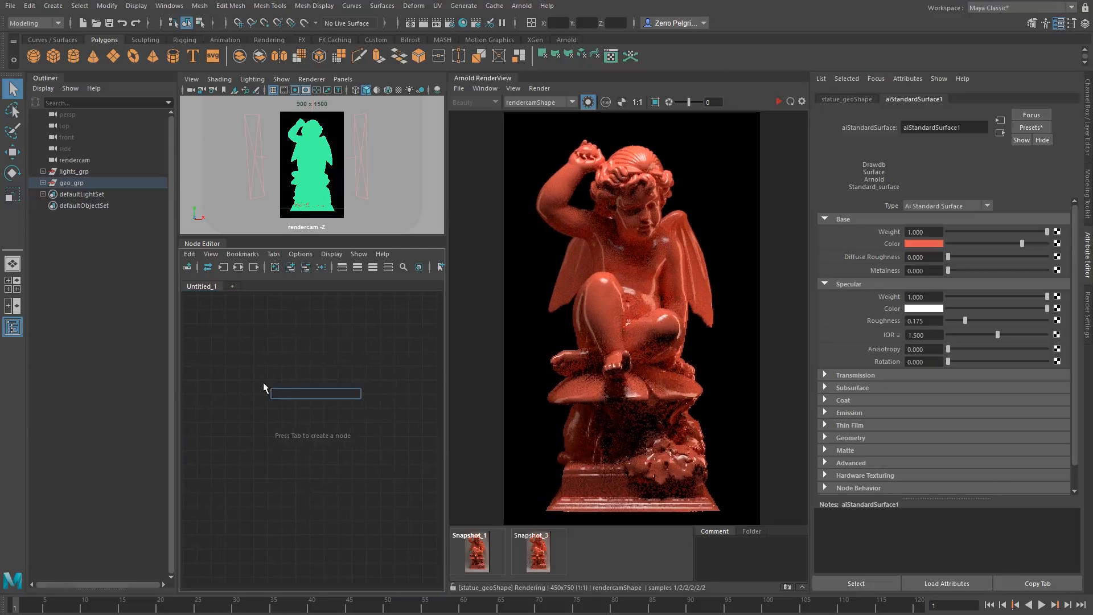
pyautogui.click(262, 382)
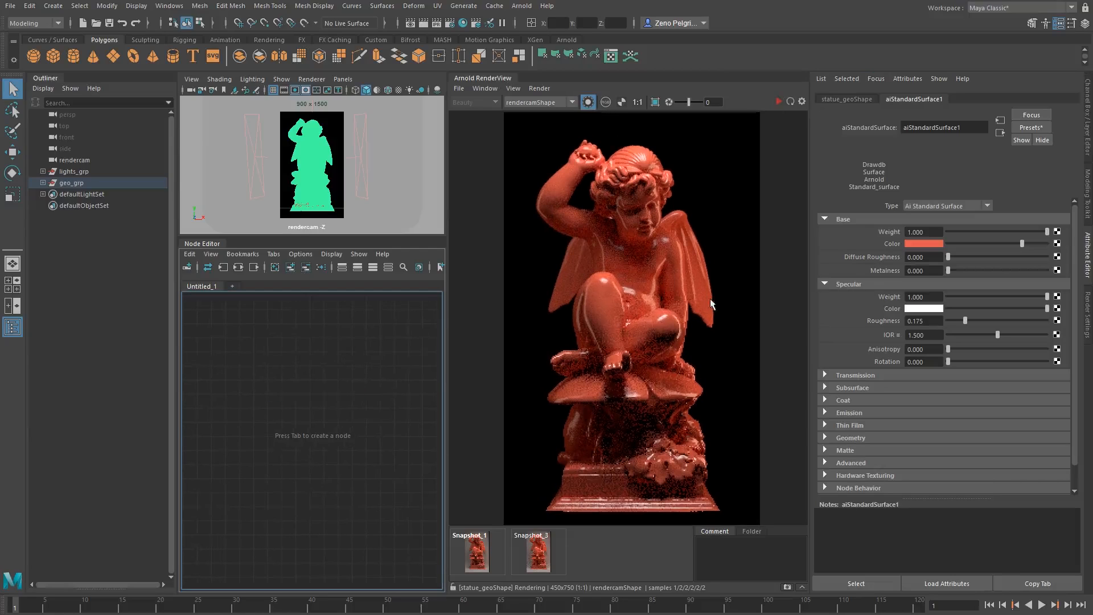
pyautogui.click(206, 268)
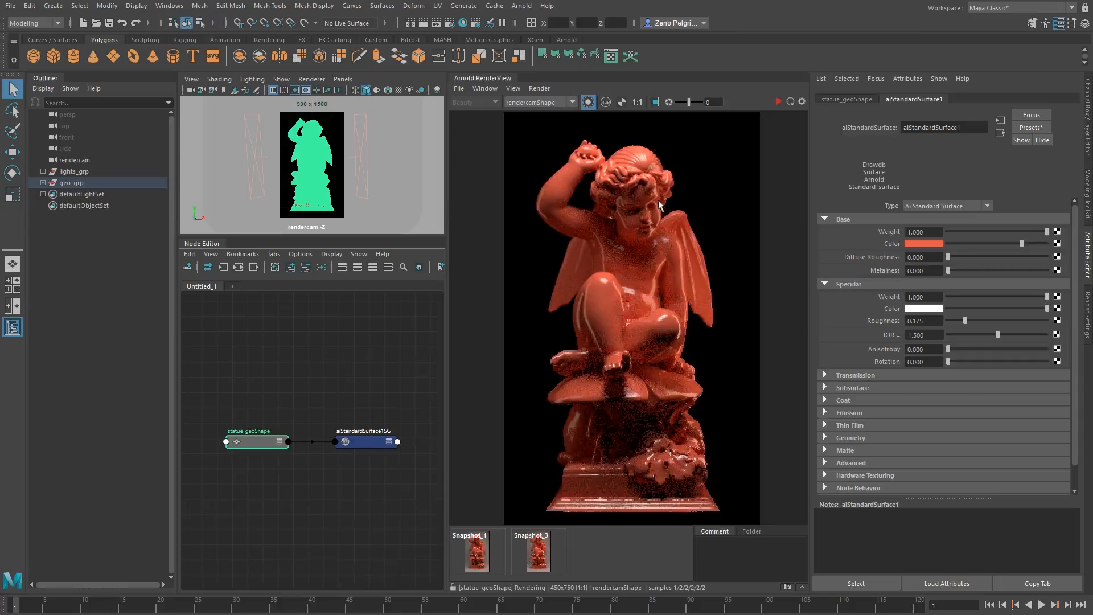
pyautogui.click(718, 160)
pyautogui.click(632, 197)
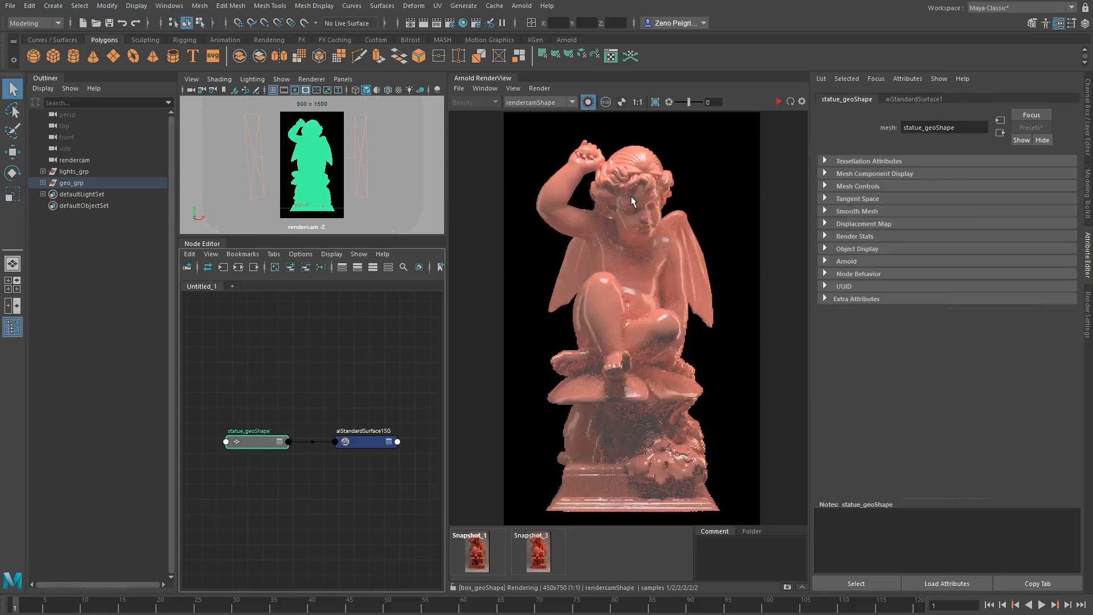
pyautogui.keyDown('alt'); pyautogui.moveTo(262, 416); pyautogui.dragTo(185, 385, button='middle'); pyautogui.keyUp('alt')
pyautogui.doubleClick(288, 402)
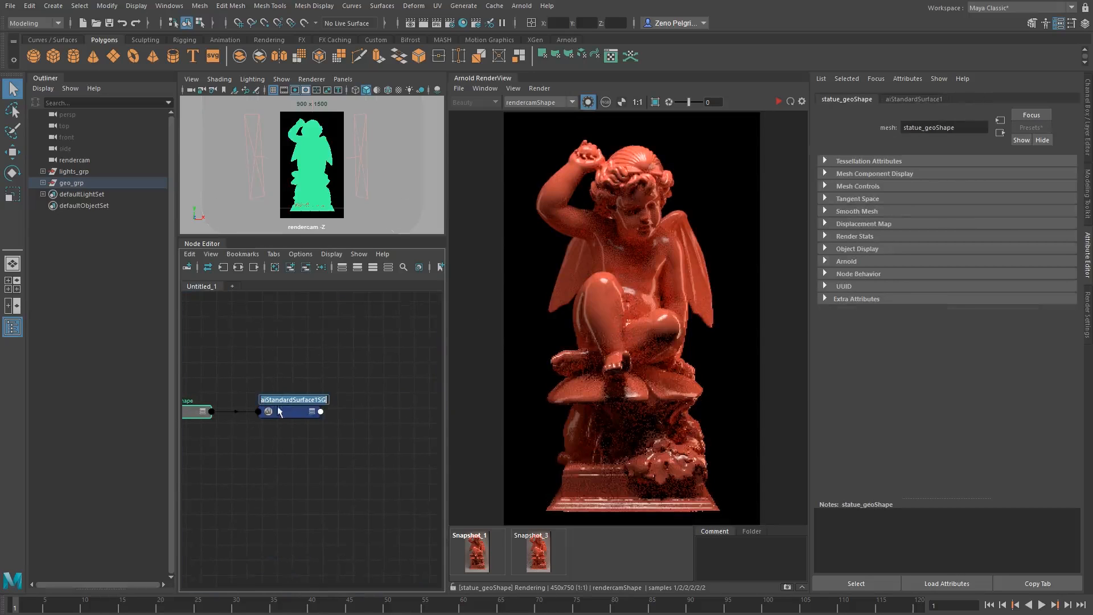
pyautogui.click(287, 411)
pyautogui.click(239, 268)
pyautogui.keyDown('alt'); pyautogui.moveTo(338, 393); pyautogui.dragTo(413, 365, button='middle'); pyautogui.keyUp('alt')
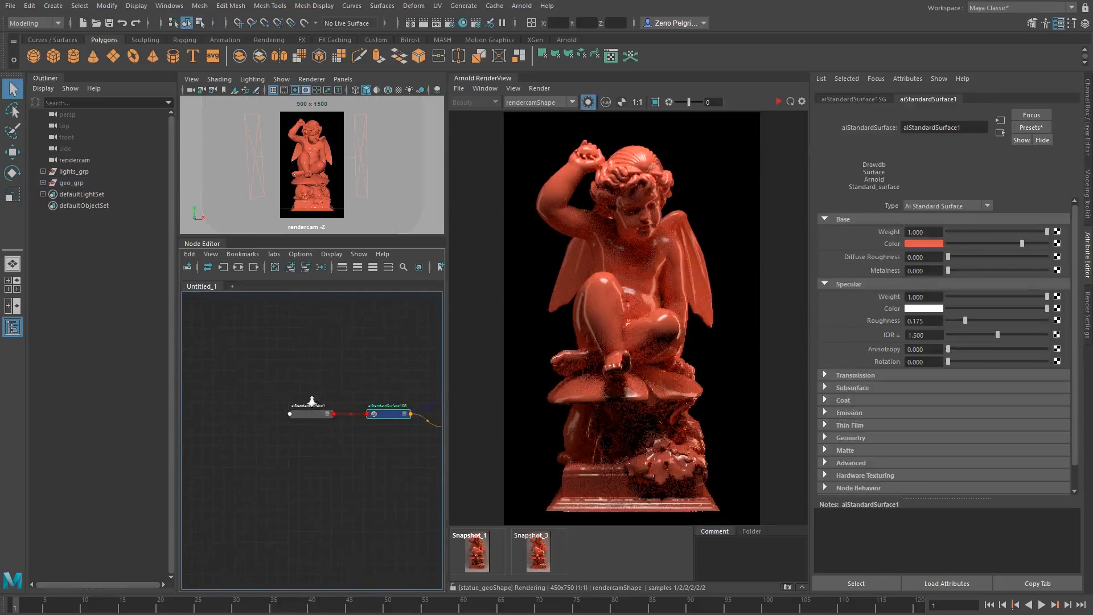
# Create an alFractal node in the Node Editor ahead of the aiStandardSurface1 shader.
pyautogui.click(312, 400)
pyautogui.keyDown('alt'); pyautogui.moveTo(257, 369); pyautogui.dragTo(346, 369, button='middle'); pyautogui.keyUp('alt')
pyautogui.click(258, 369)
pyautogui.press('Tab')
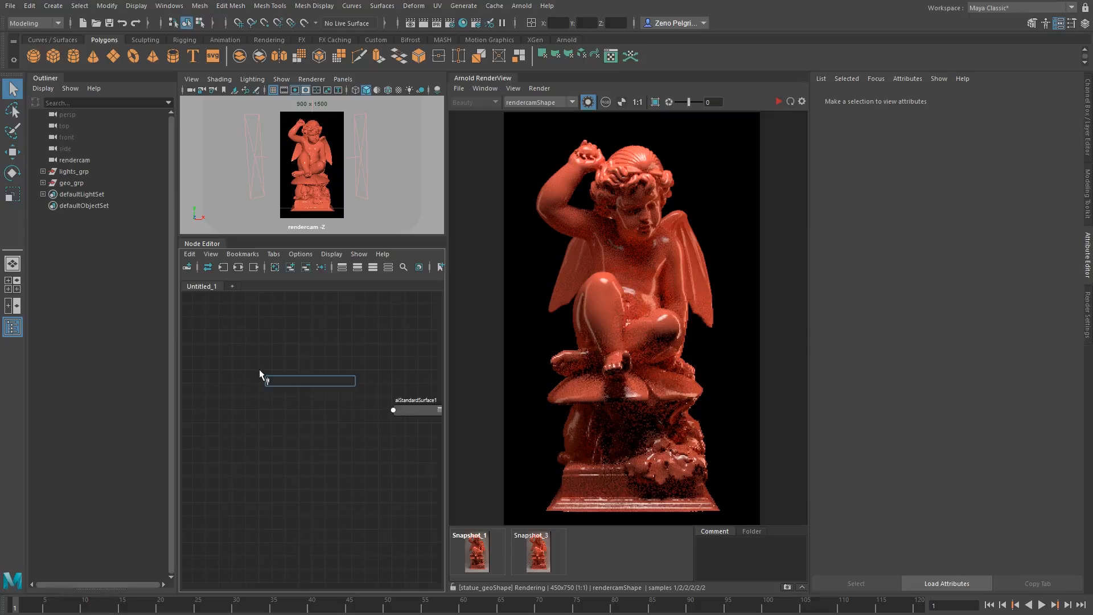
pyautogui.write('aiFractal')
pyautogui.press('Return')
# Create an alLayerColor node between the fractal node and the surface shader.
pyautogui.click(292, 411)
pyautogui.press('Tab')
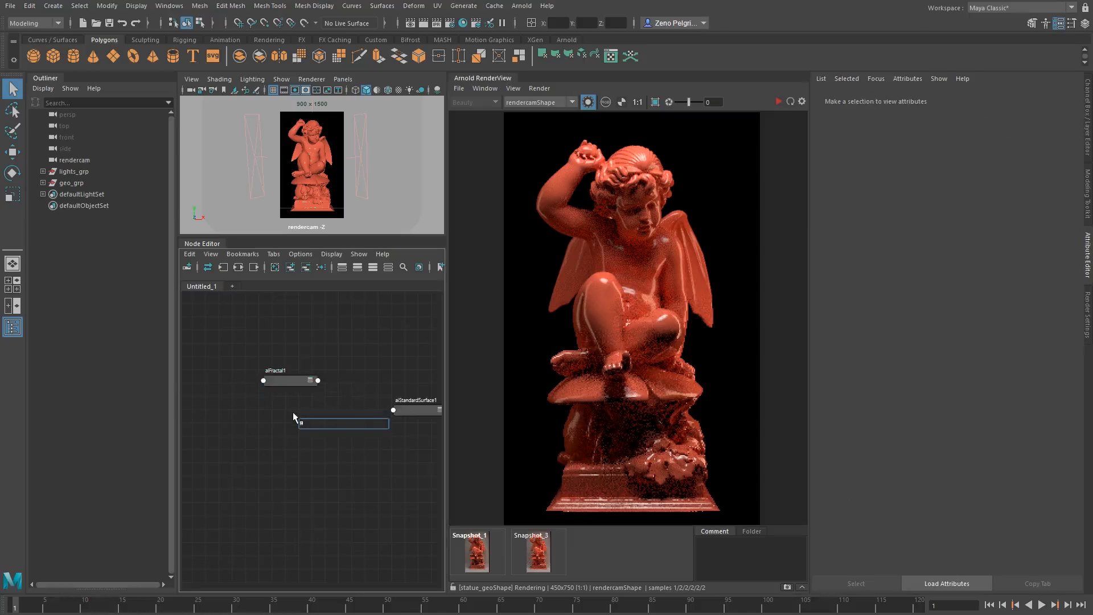
pyautogui.write('aiLayer')
pyautogui.press('BackSpace')
pyautogui.press('BackSpace')
pyautogui.press('BackSpace')
pyautogui.press('BackSpace')
pyautogui.press('BackSpace')
pyautogui.write('llayer')
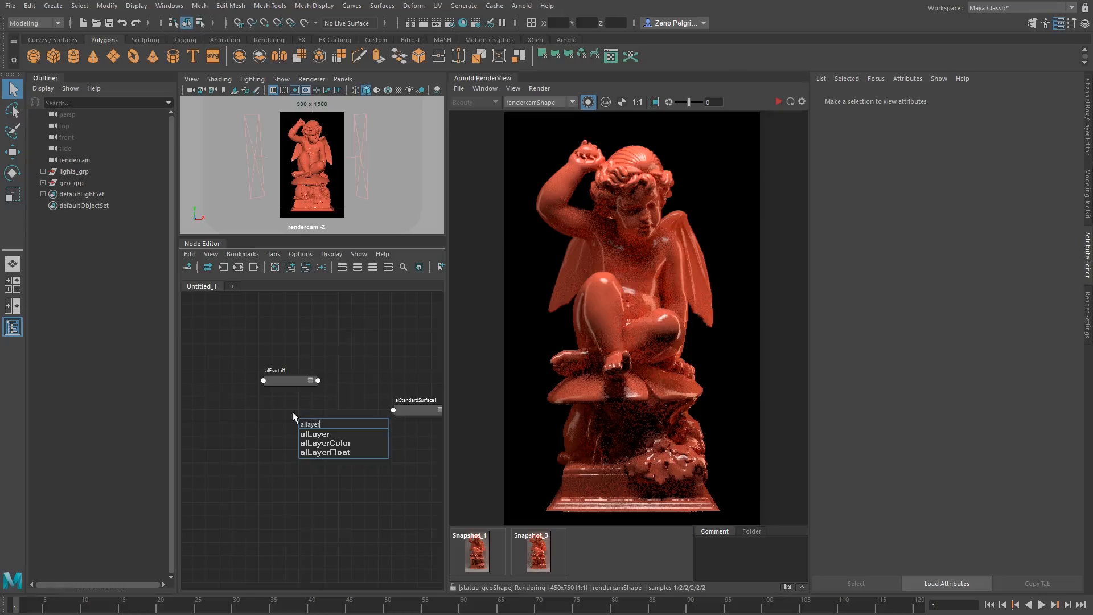
pyautogui.press('Down')
pyautogui.press('Down')
pyautogui.press('Return')
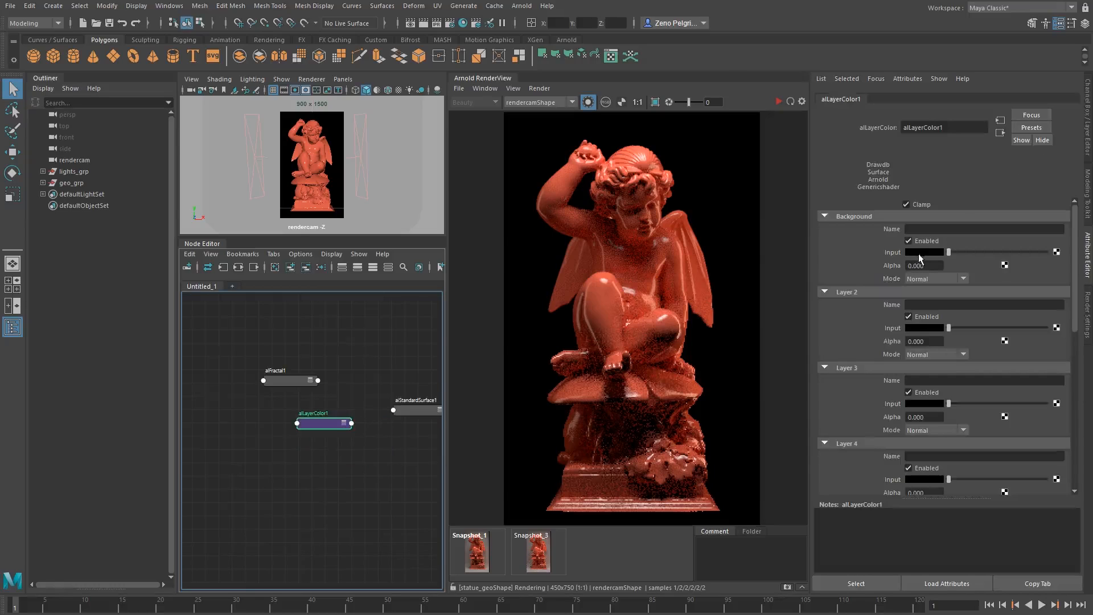
# Set the alLayerColor background input to red with an alpha of 1, and the Layer 2 input to cyan.
pyautogui.click(920, 252)
pyautogui.click(793, 217)
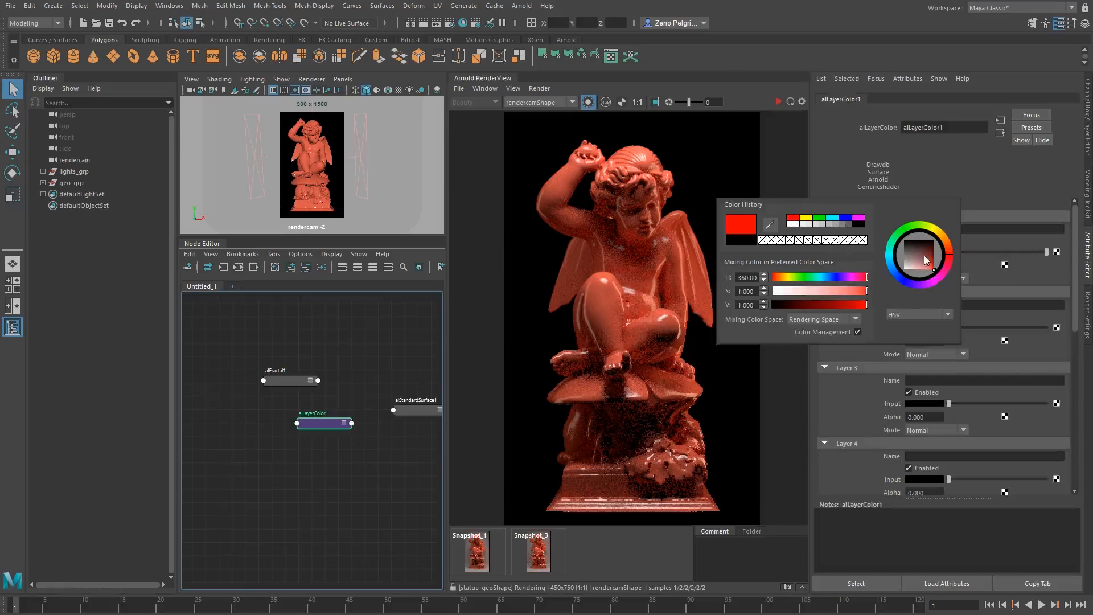
pyautogui.click(921, 328)
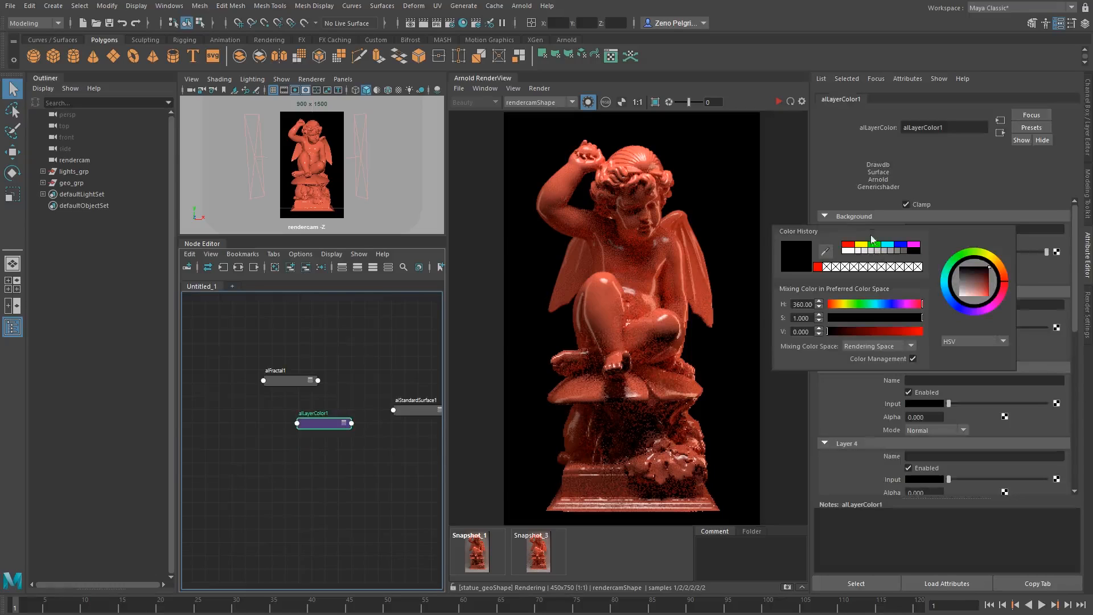
pyautogui.click(887, 245)
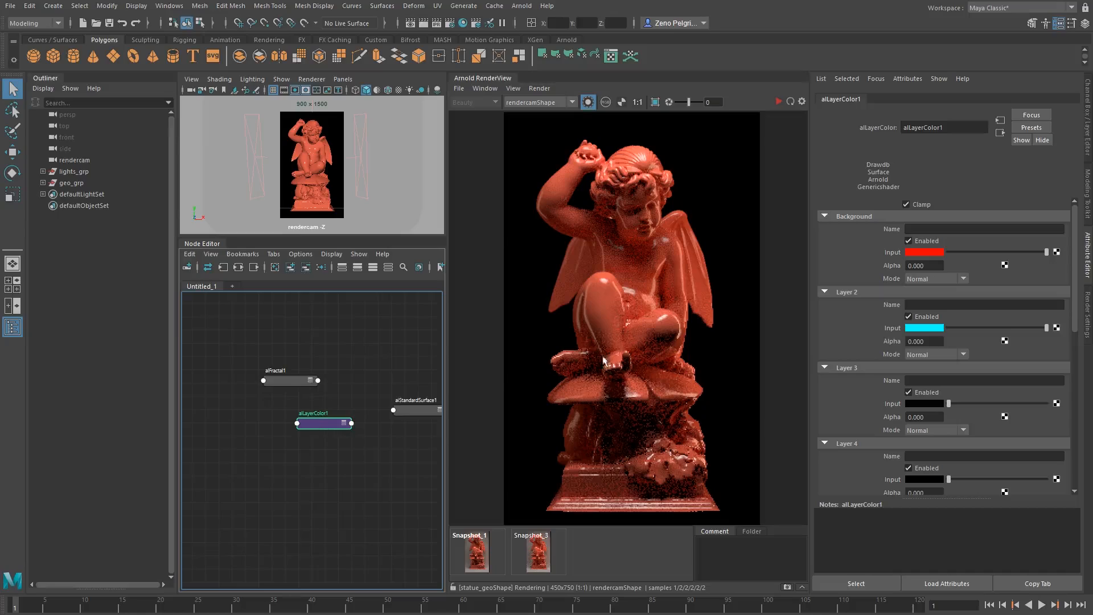
pyautogui.moveTo(933, 266); pyautogui.dragTo(764, 269)
pyautogui.write('1')
pyautogui.press('Tab')
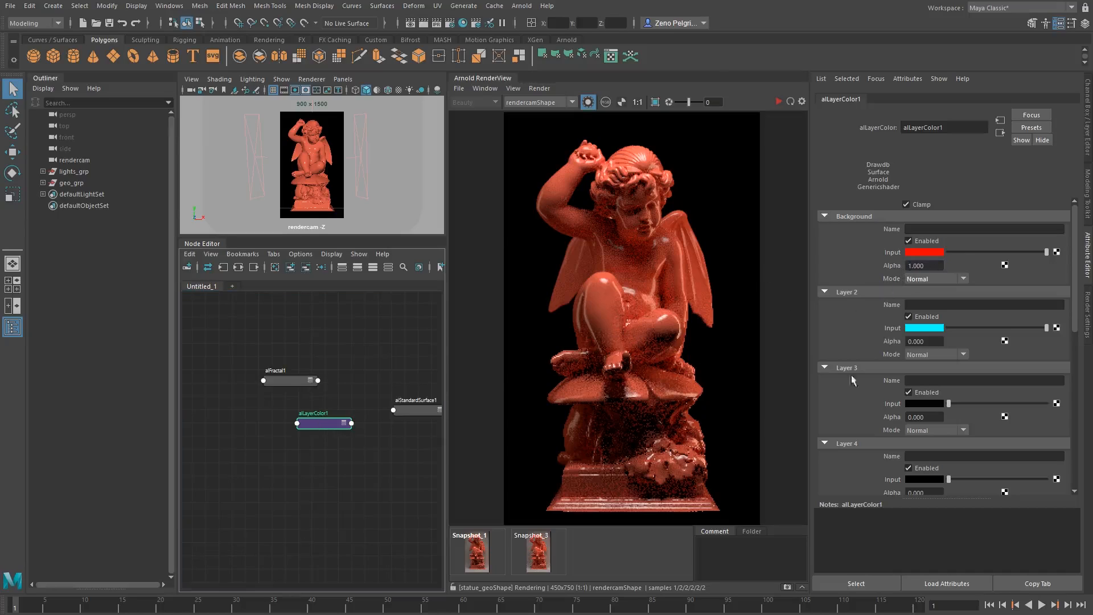
# Connect the fractal's outColorR output to the alLayerColor node's layer2a input as the Layer 2 alpha.
pyautogui.moveTo(289, 380); pyautogui.dragTo(892, 342, button='middle')
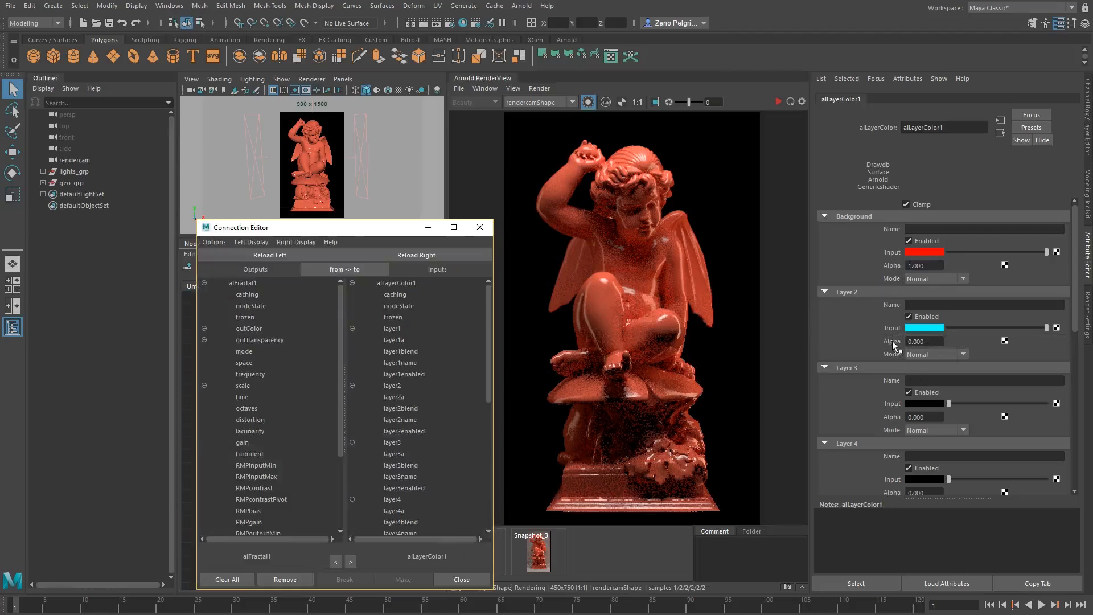
pyautogui.click(204, 328)
pyautogui.click(263, 339)
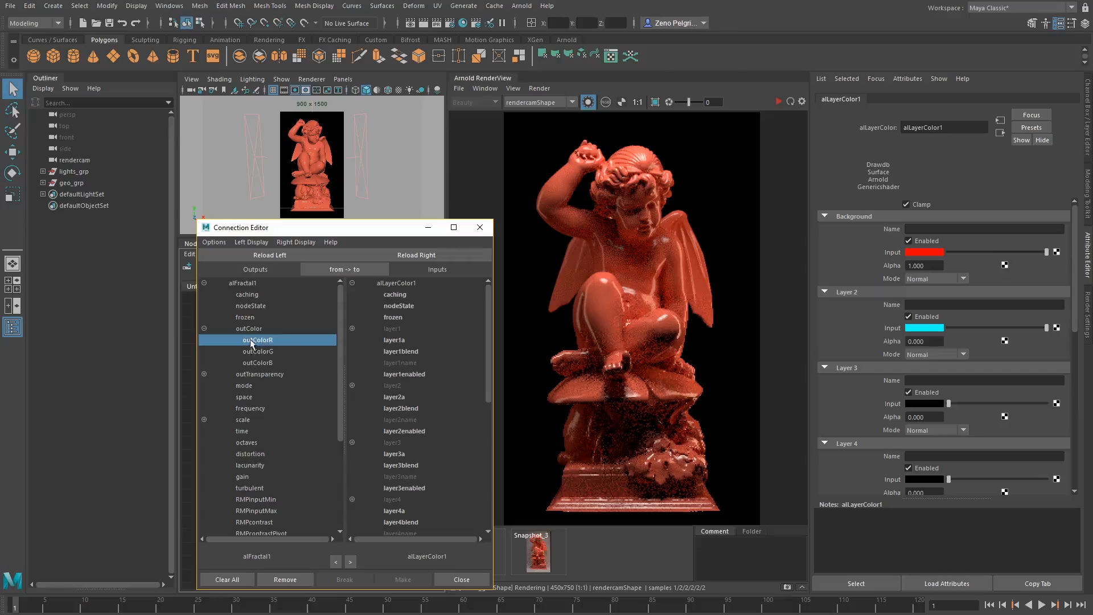
pyautogui.click(395, 397)
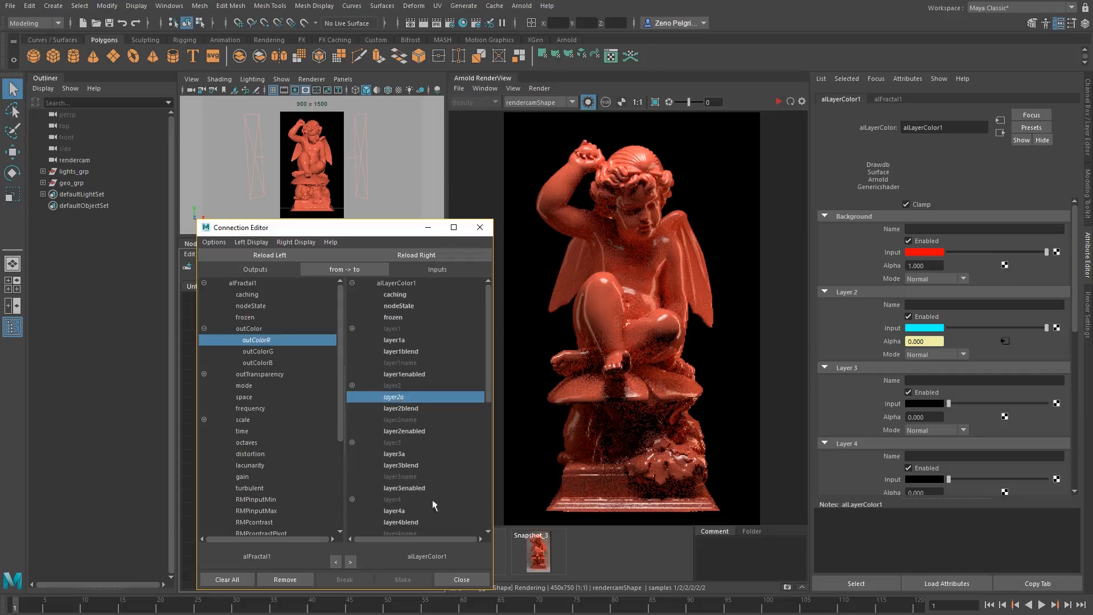
pyautogui.click(460, 579)
# Arrange the fractal and layer nodes in a row and connect the alLayerColor node to aiStandardSurface1's Base Color.
pyautogui.moveTo(396, 356); pyautogui.dragTo(354, 356, button='middle')
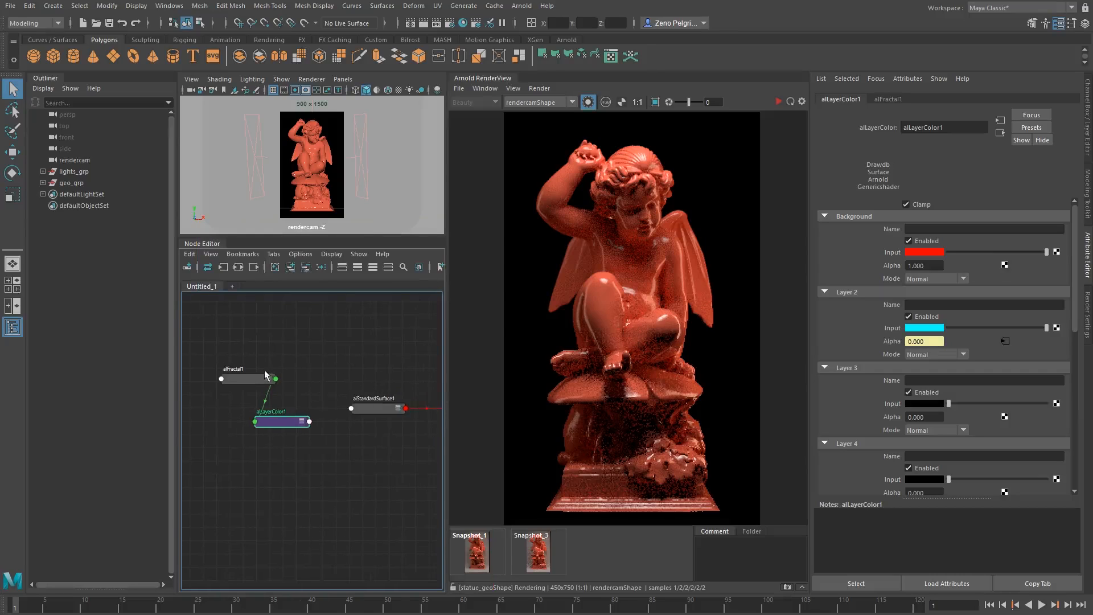
pyautogui.moveTo(253, 382); pyautogui.dragTo(216, 384)
pyautogui.moveTo(289, 419); pyautogui.dragTo(311, 409)
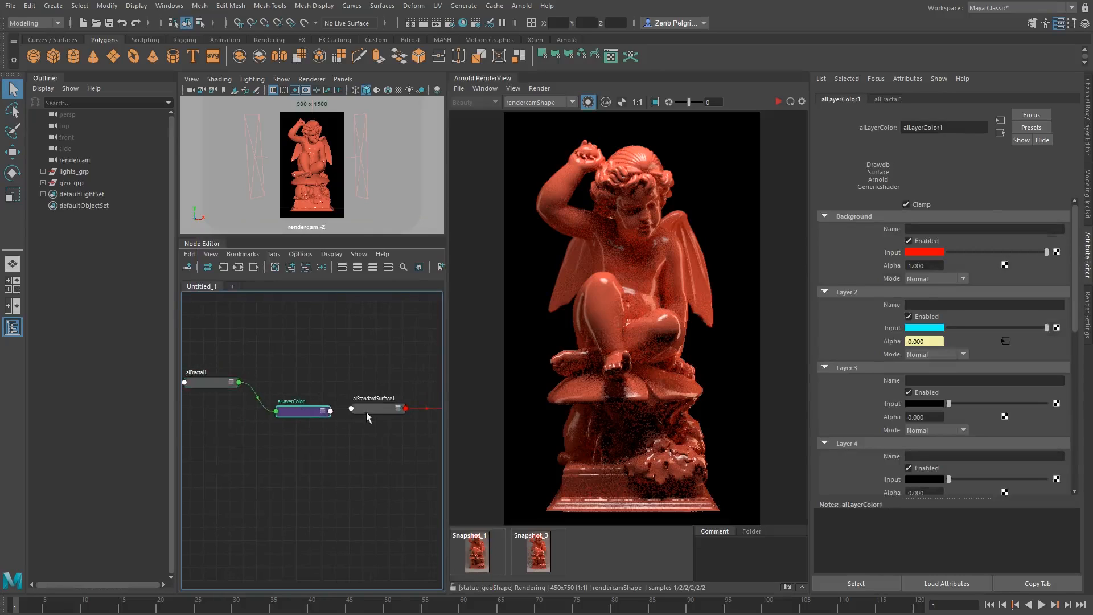
pyautogui.click(362, 411)
pyautogui.moveTo(297, 414); pyautogui.dragTo(890, 246, button='middle')
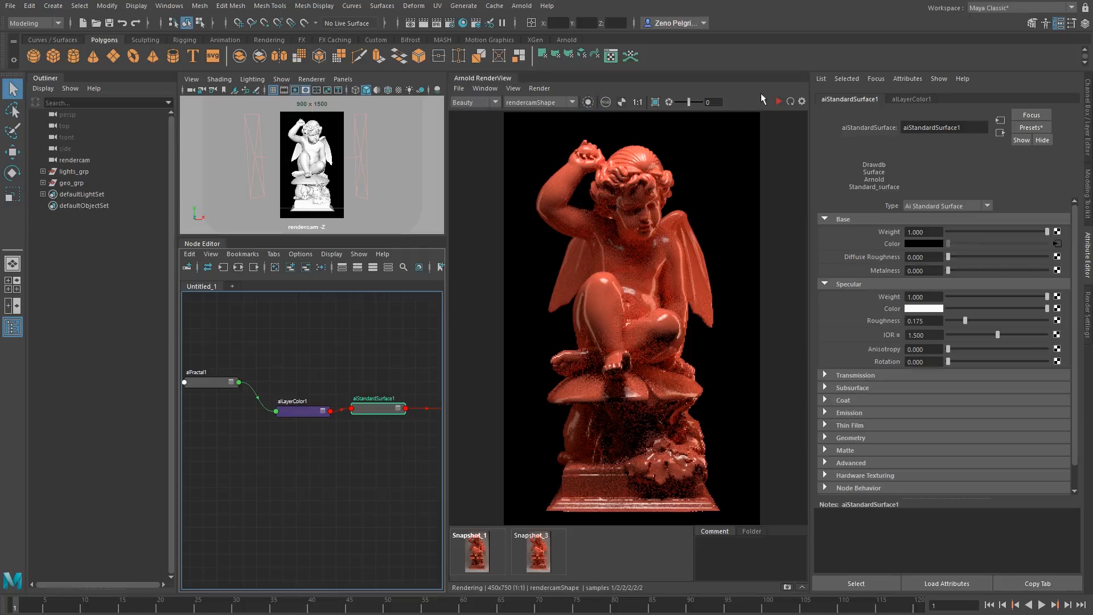
# Restart the Arnold render and limit it to a crop region around the statue's head and raised arm.
pyautogui.click(778, 100)
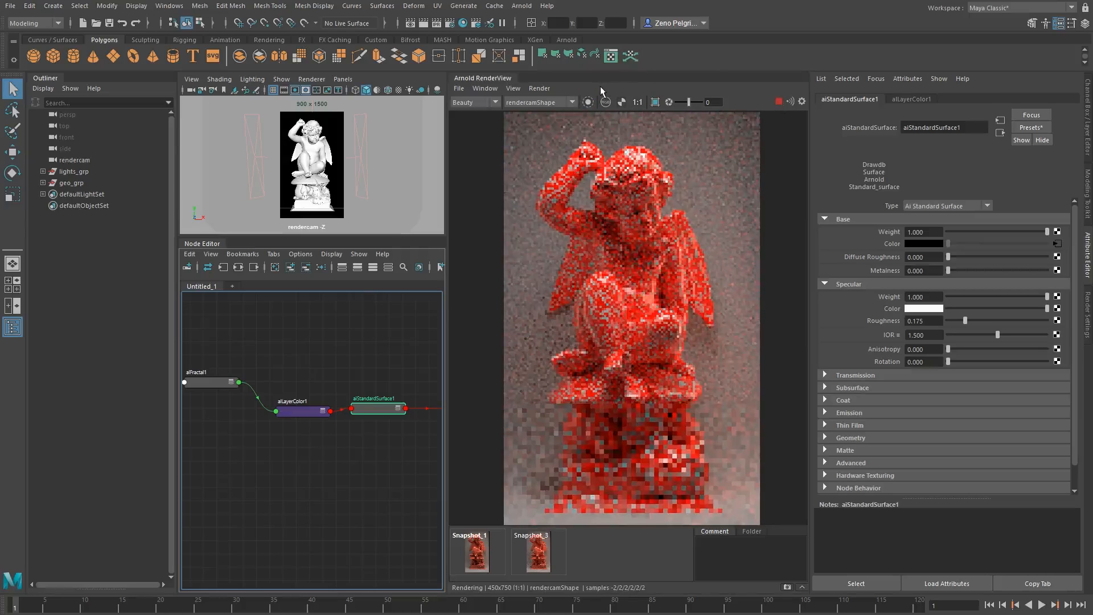
pyautogui.moveTo(356, 326)
pyautogui.keyDown('alt'); pyautogui.mouseDown(button='middle')
pyautogui.moveTo(407, 330)
pyautogui.moveTo(369, 330)
pyautogui.mouseUp(button='middle'); pyautogui.keyUp('alt')
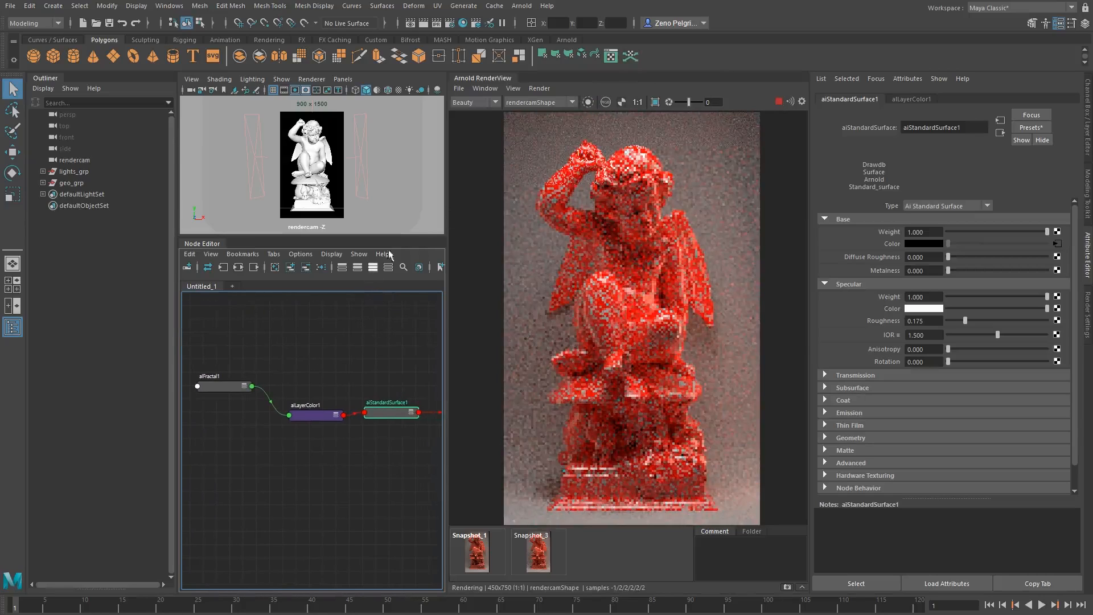
pyautogui.moveTo(548, 142); pyautogui.dragTo(697, 219)
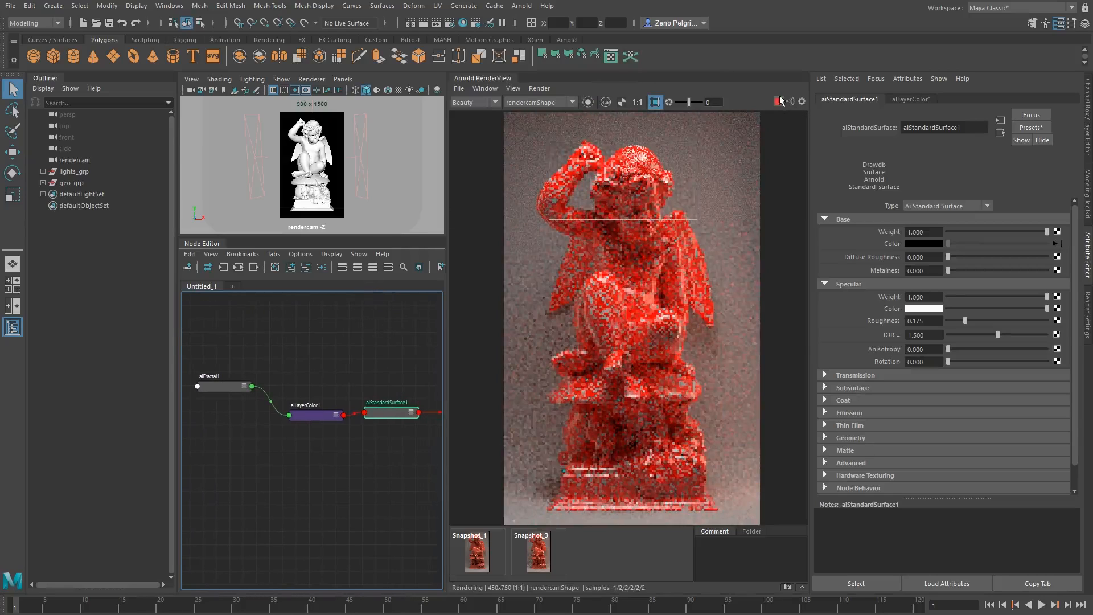
pyautogui.keyDown('alt'); pyautogui.moveTo(223, 403); pyautogui.dragTo(258, 410, button='middle'); pyautogui.keyUp('alt')
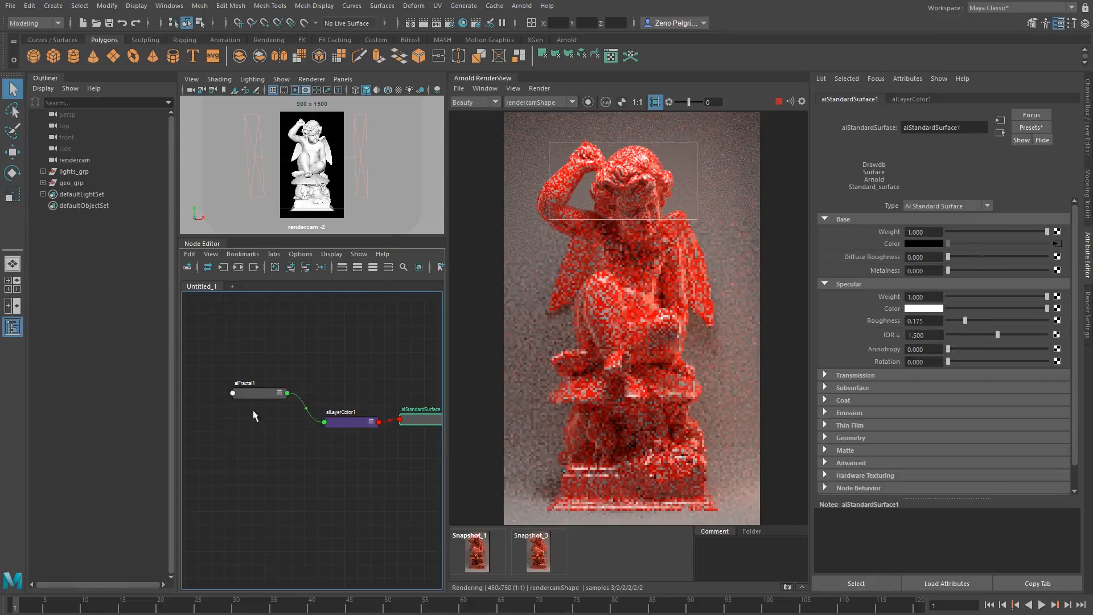
# Isolate alFractal1 in the Arnold RenderView and set its Frequency to 0.230.
pyautogui.moveTo(253, 411); pyautogui.dragTo(373, 314)
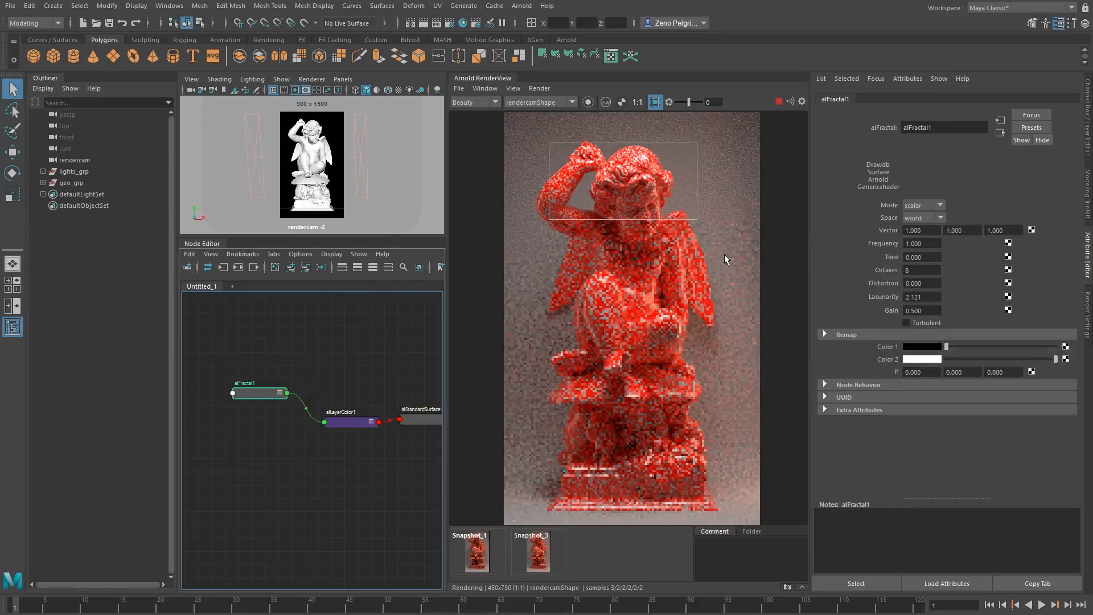
pyautogui.click(588, 102)
pyautogui.click(588, 103)
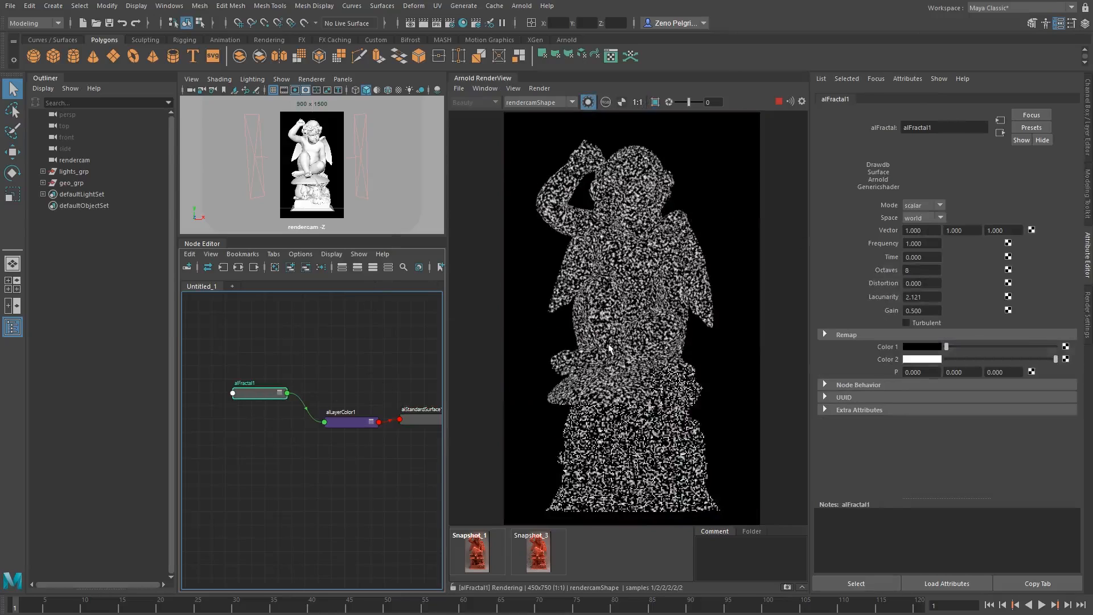
pyautogui.scroll(1, 637, 282)
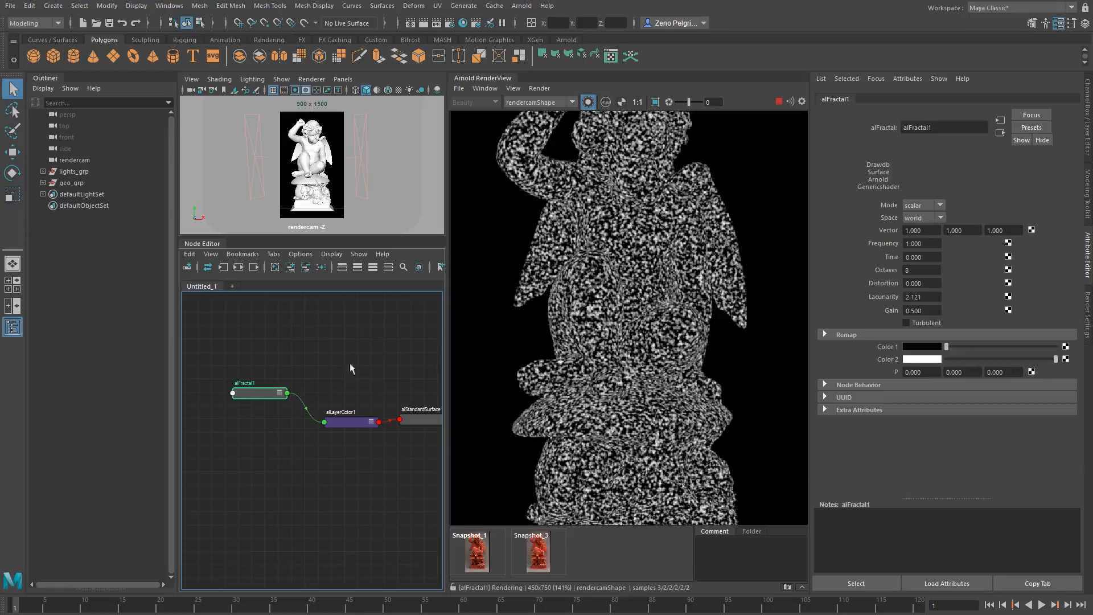
pyautogui.keyDown('ctrl'); pyautogui.moveTo(922, 244); pyautogui.dragTo(878, 244); pyautogui.keyUp('ctrl')
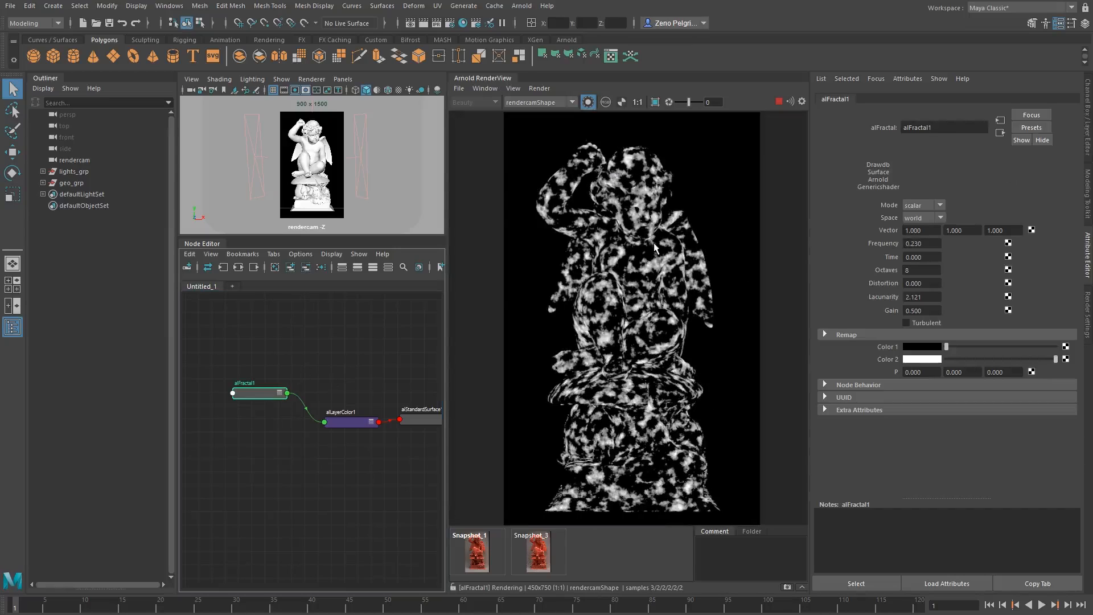
# Compare the isolated outputs of alLayerColor1 and alFractal1 in the render.
pyautogui.moveTo(370, 352); pyautogui.dragTo(344, 346, button='middle')
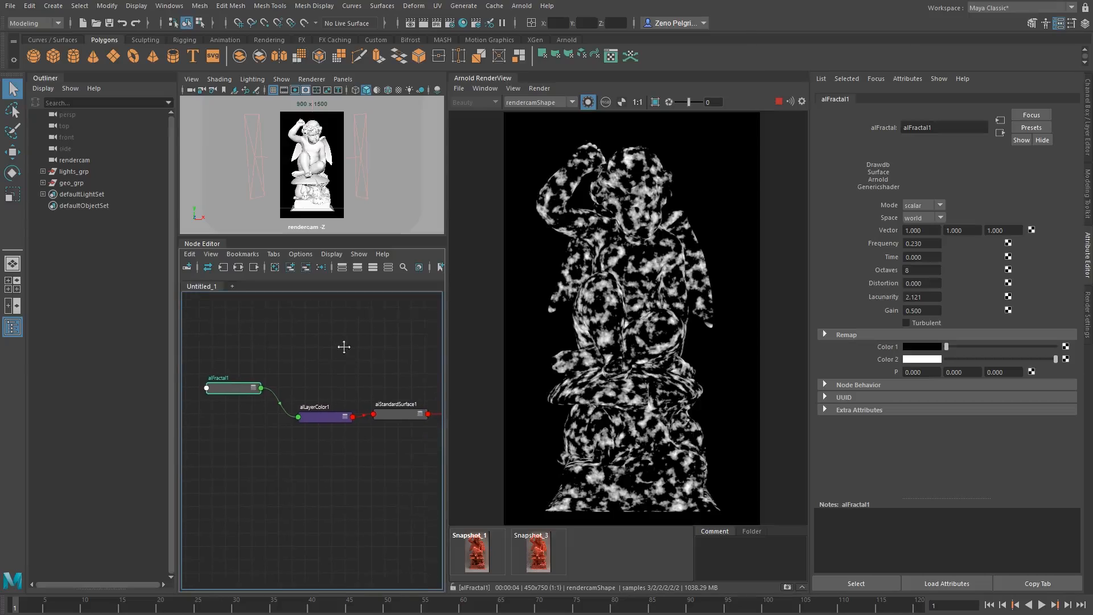
pyautogui.click(318, 419)
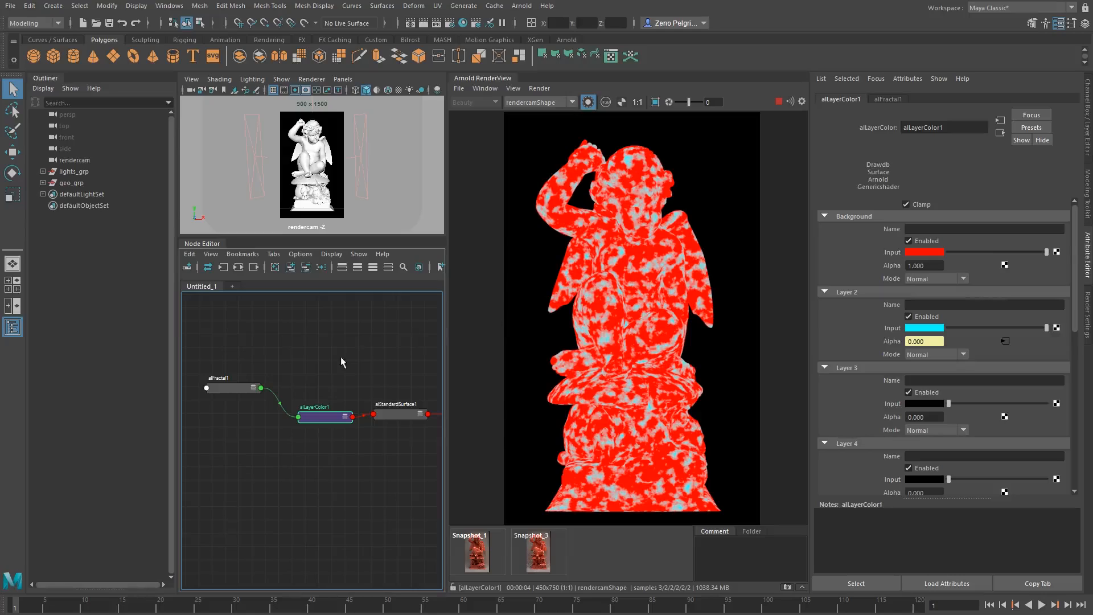
pyautogui.scroll(-2, 1016, 272)
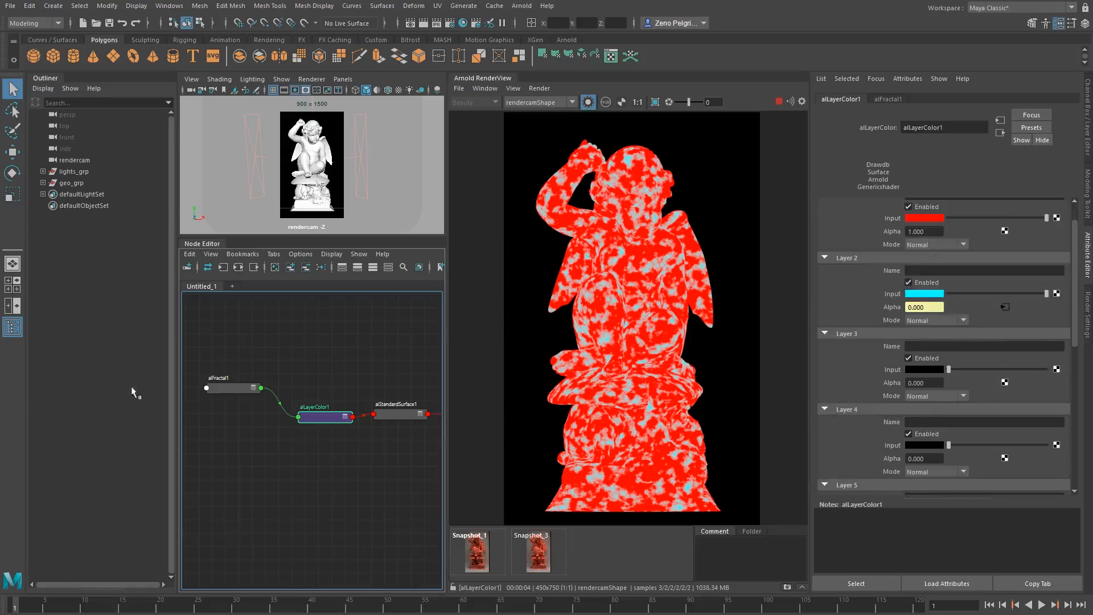
pyautogui.click(232, 389)
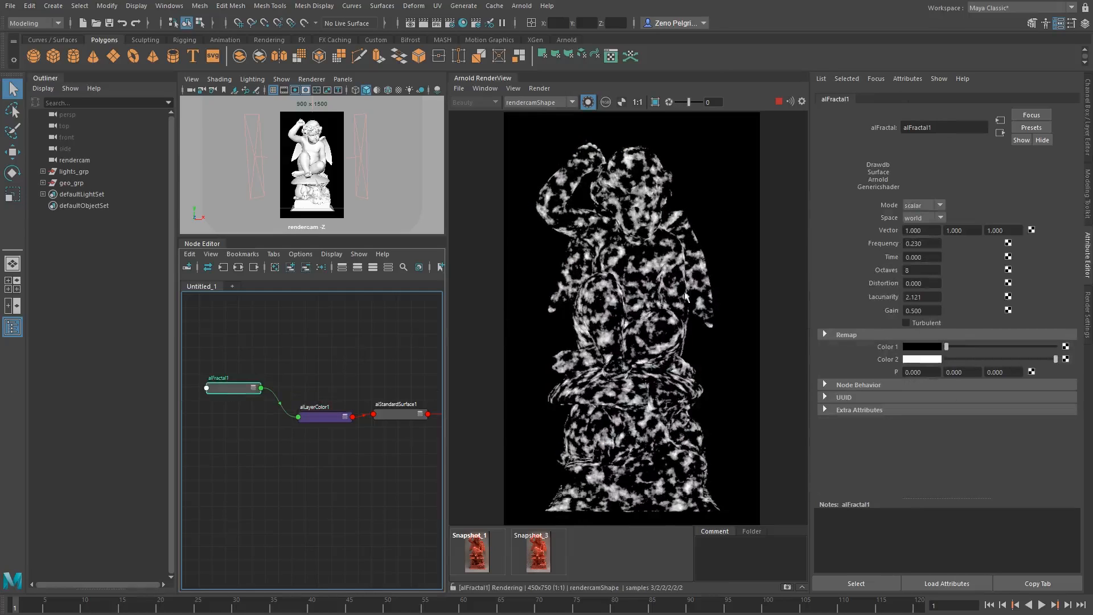
pyautogui.click(327, 418)
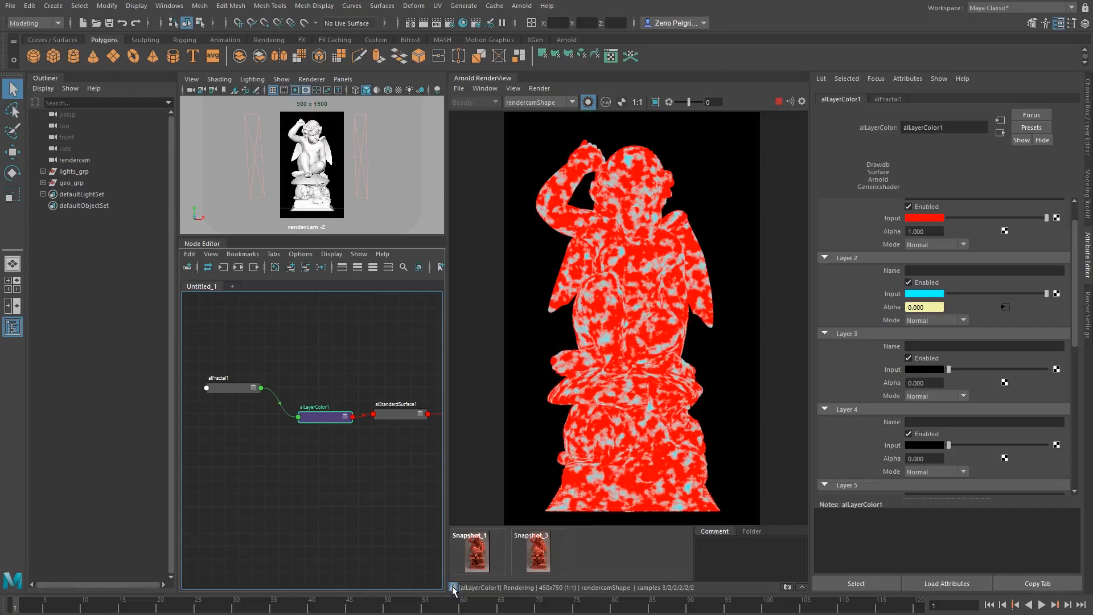
# Lock the isolated render to alLayerColor1 and set alFractal1's Frequency to 0.070.
pyautogui.moveTo(319, 417); pyautogui.dragTo(316, 407)
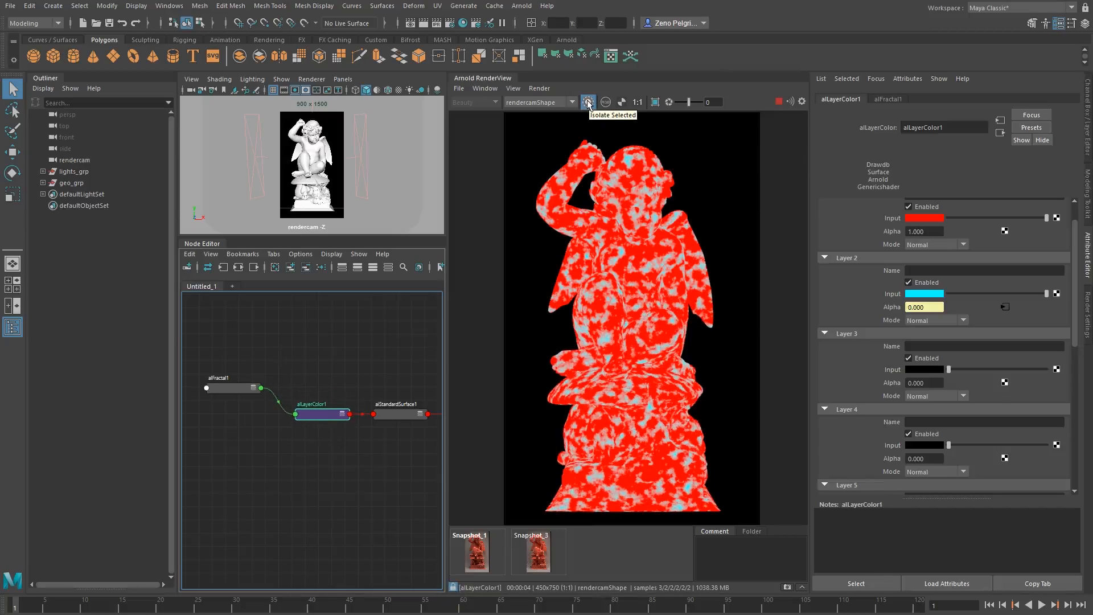
pyautogui.click(245, 388)
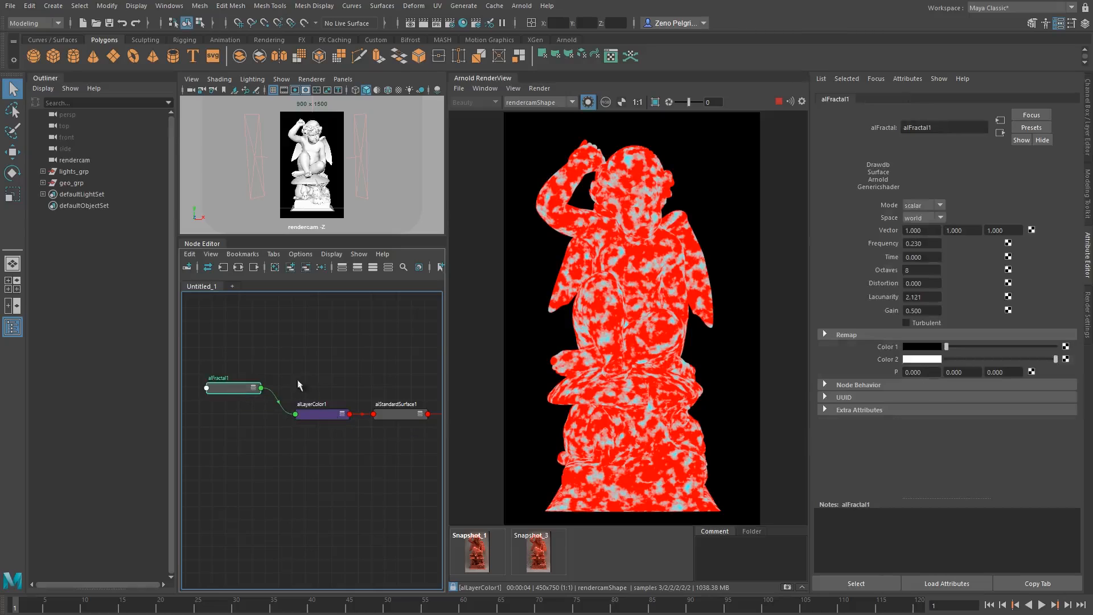
pyautogui.keyDown('ctrl'); pyautogui.moveTo(928, 245); pyautogui.dragTo(910, 245); pyautogui.keyUp('ctrl')
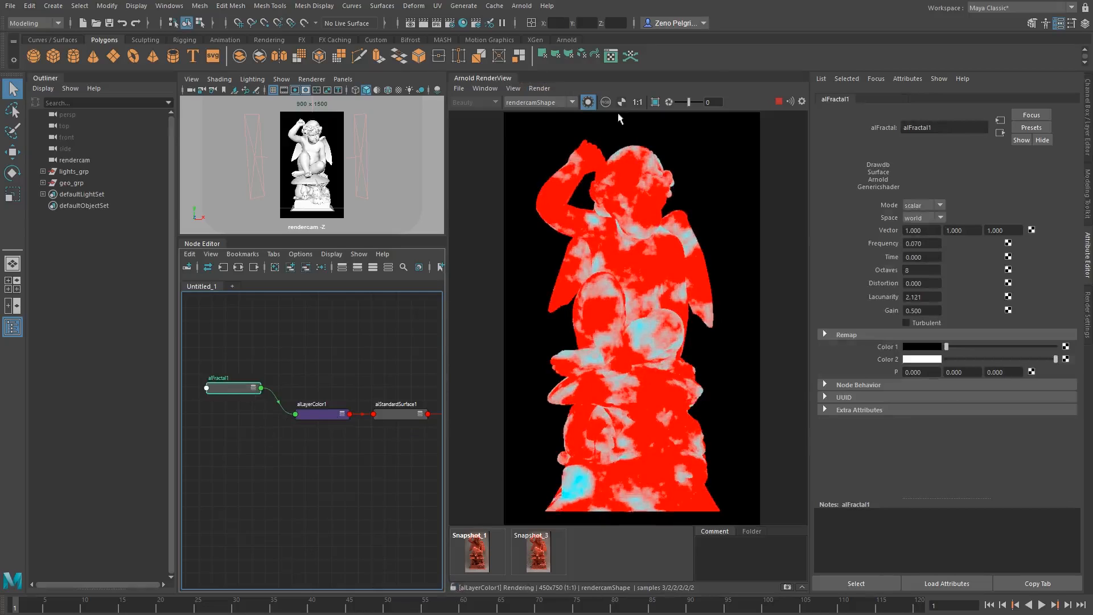
# Turn off the node isolation to render the full beauty image of the statue.
pyautogui.click(588, 106)
pyautogui.click(588, 105)
pyautogui.click(588, 106)
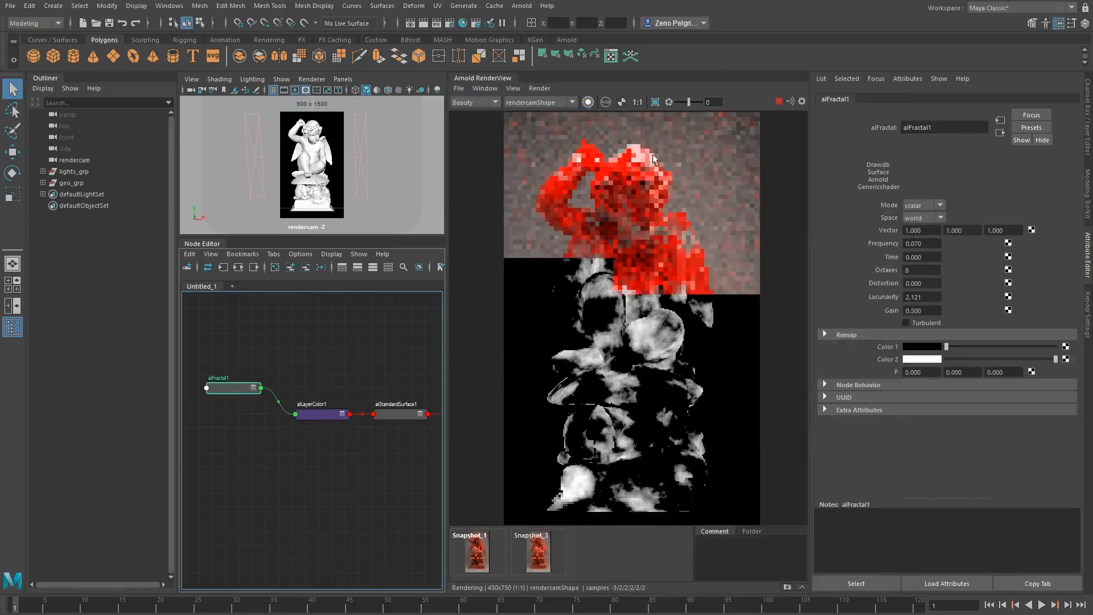
pyautogui.keyDown('alt'); pyautogui.moveTo(336, 379); pyautogui.dragTo(310, 376, button='middle'); pyautogui.keyUp('alt')
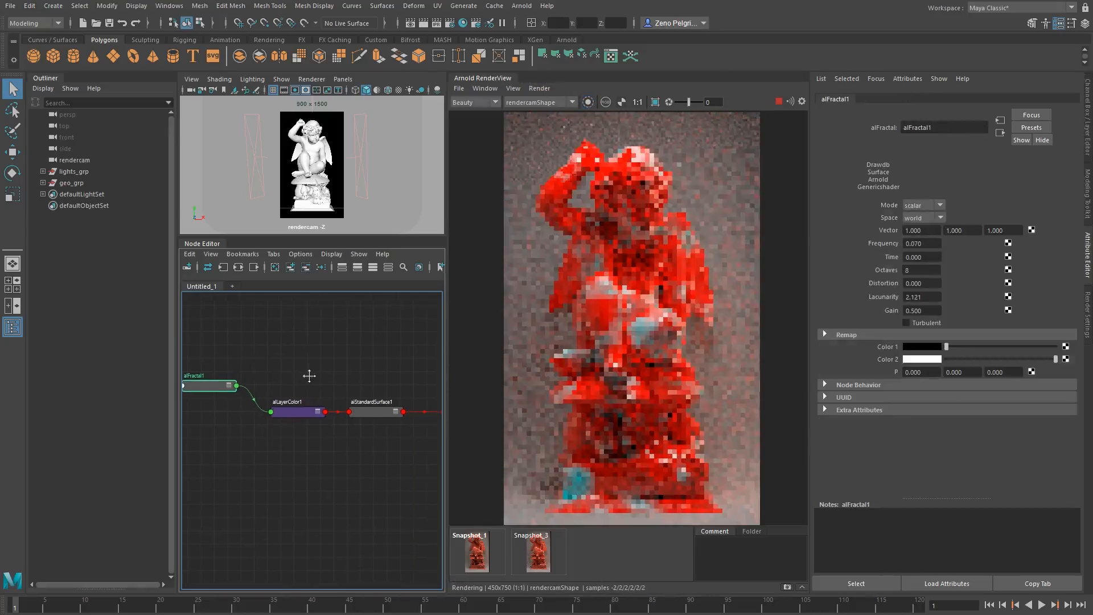
# Cycle the render display through the individual color channels and alpha, and return to full RGB.
pyautogui.click(606, 101)
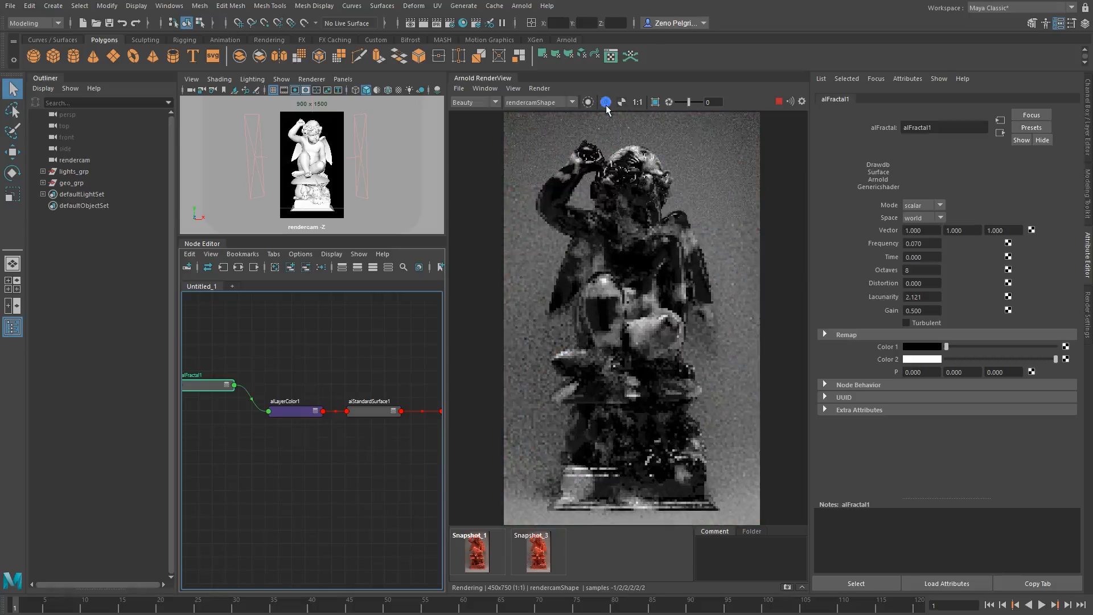
pyautogui.click(606, 103)
pyautogui.click(606, 103)
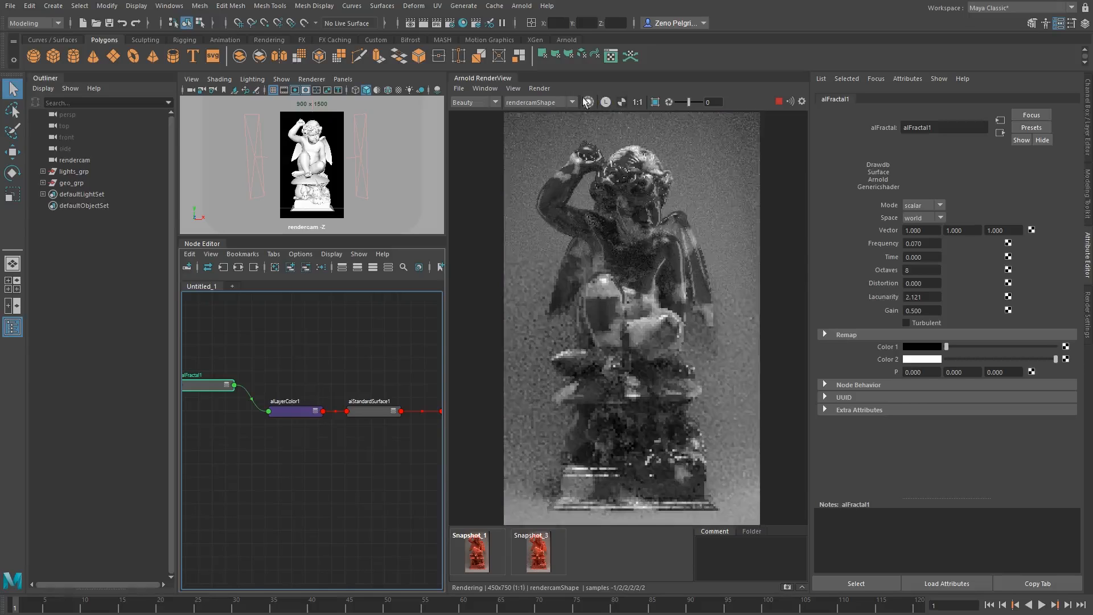
pyautogui.click(606, 103)
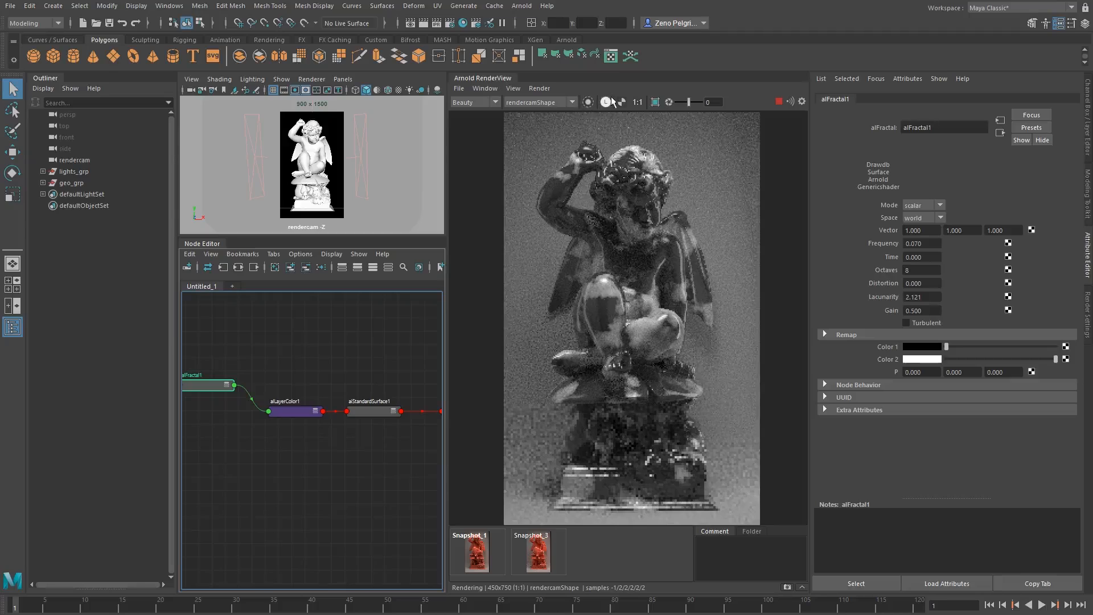
pyautogui.click(606, 103)
pyautogui.click(620, 104)
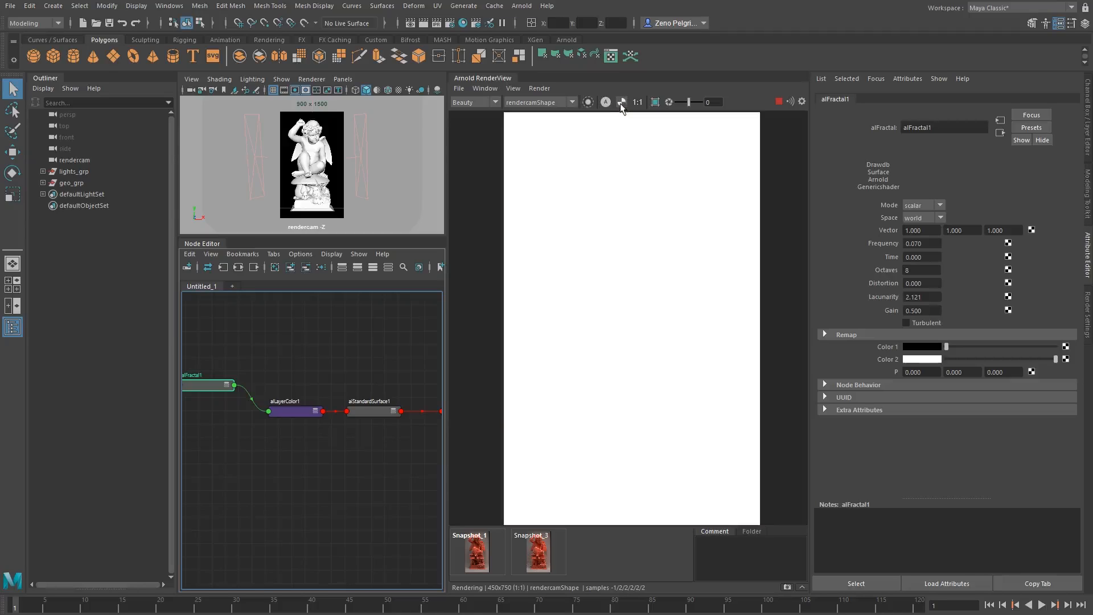
pyautogui.click(621, 103)
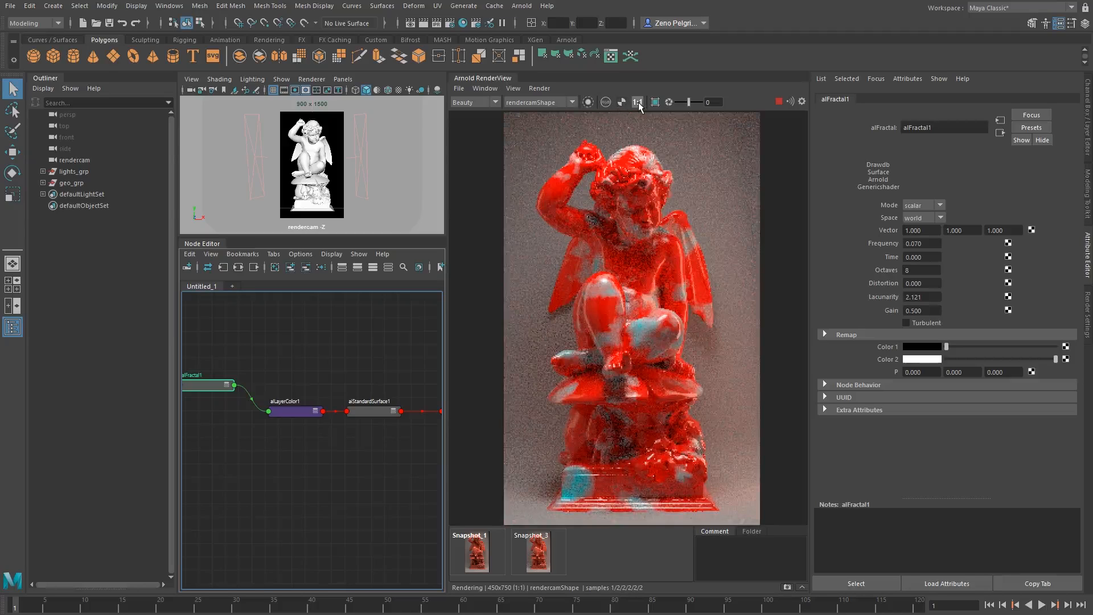
# Show the render at its real 1:1 pixel size.
pyautogui.click(638, 103)
pyautogui.moveTo(596, 218)
pyautogui.mouseDown(button='middle')
pyautogui.moveTo(583, 191)
pyautogui.moveTo(597, 204)
pyautogui.mouseUp(button='middle')
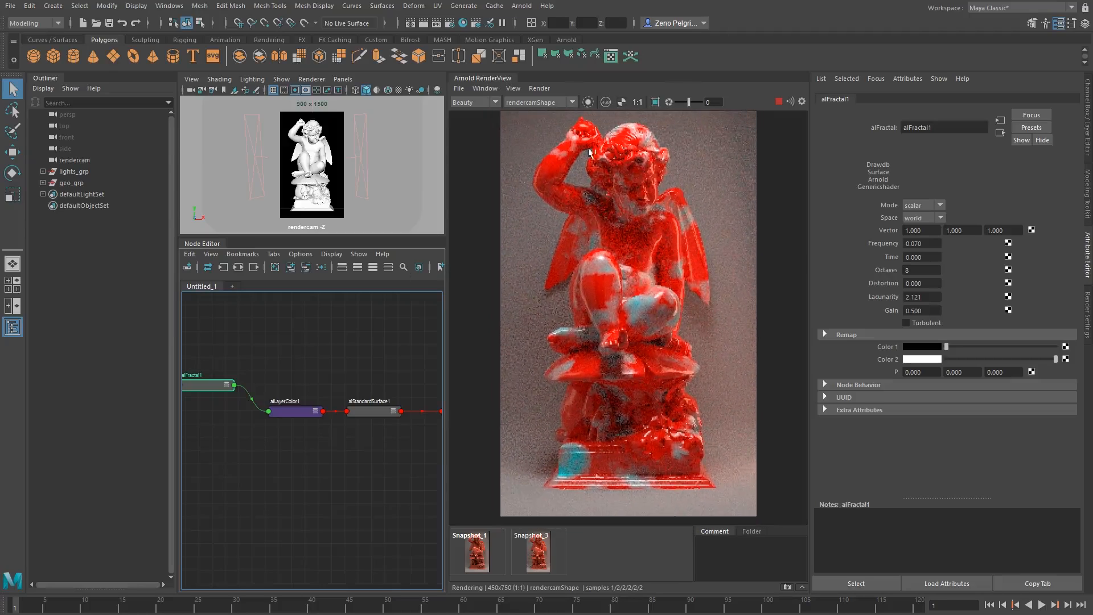
pyautogui.click(638, 103)
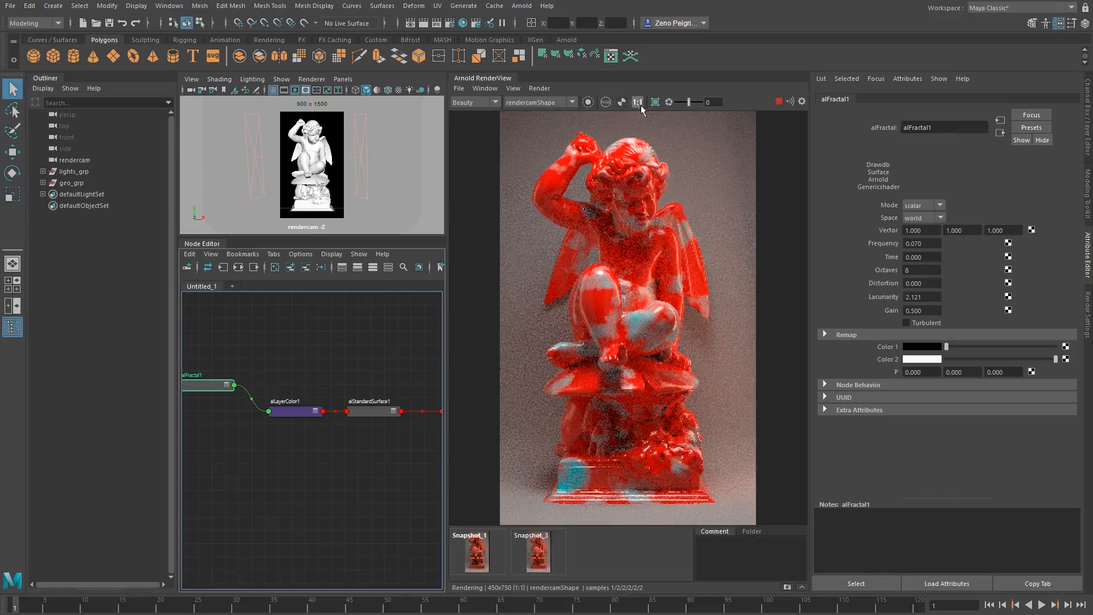
# Enable the crop region and redraw it over different parts of the statue, ending on the head and upper body.
pyautogui.click(655, 103)
pyautogui.moveTo(545, 187); pyautogui.dragTo(701, 333)
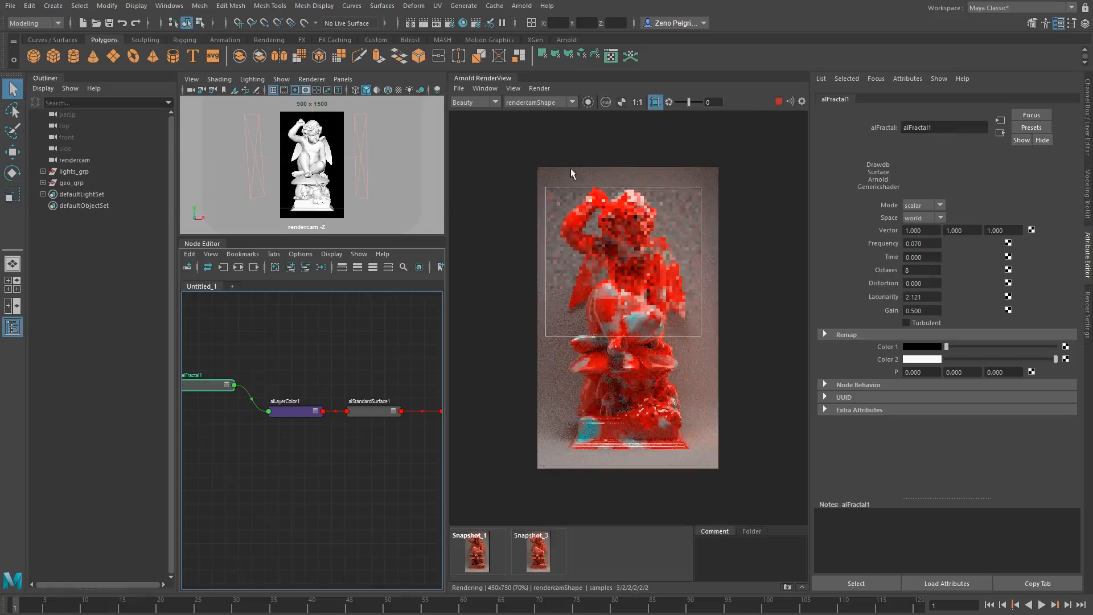
pyautogui.moveTo(569, 171); pyautogui.dragTo(667, 267)
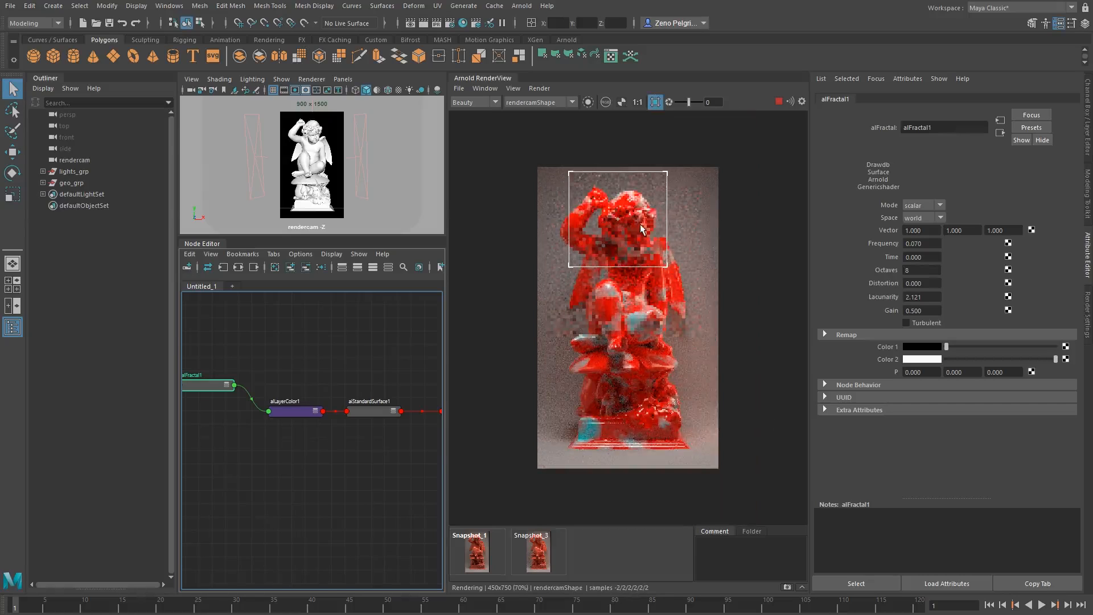
pyautogui.scroll(2, 640, 222)
pyautogui.scroll(-1, 638, 211)
pyautogui.moveTo(564, 277); pyautogui.dragTo(709, 479)
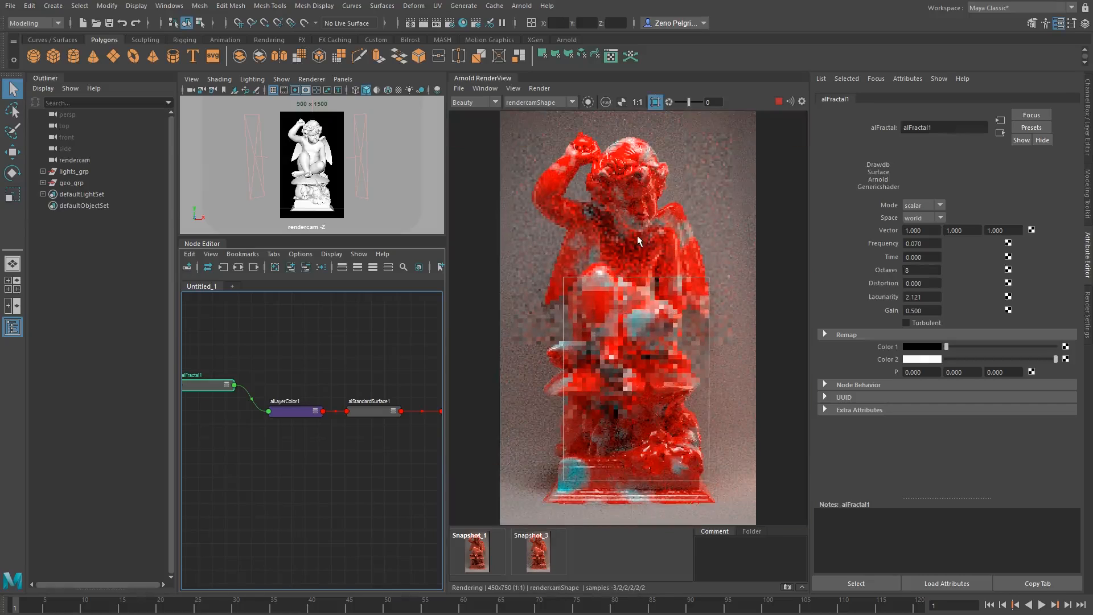
pyautogui.moveTo(637, 234); pyautogui.dragTo(640, 245, button='middle')
pyautogui.moveTo(569, 140); pyautogui.dragTo(706, 293)
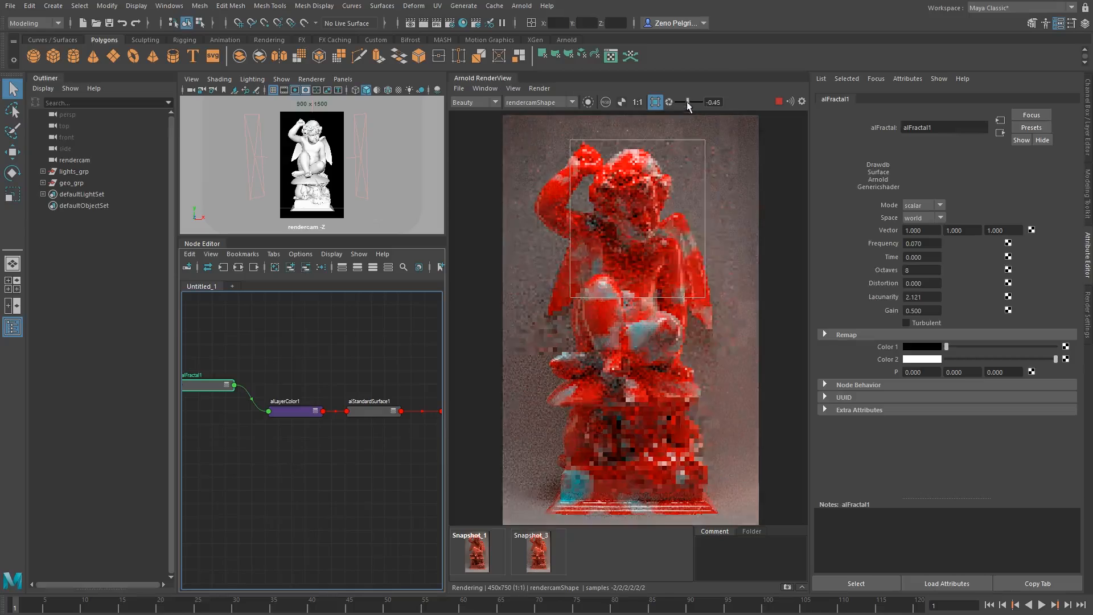
# Try a render exposure of 1.14, reset it to 0, and turn off the crop region.
pyautogui.moveTo(688, 103); pyautogui.dragTo(691, 103)
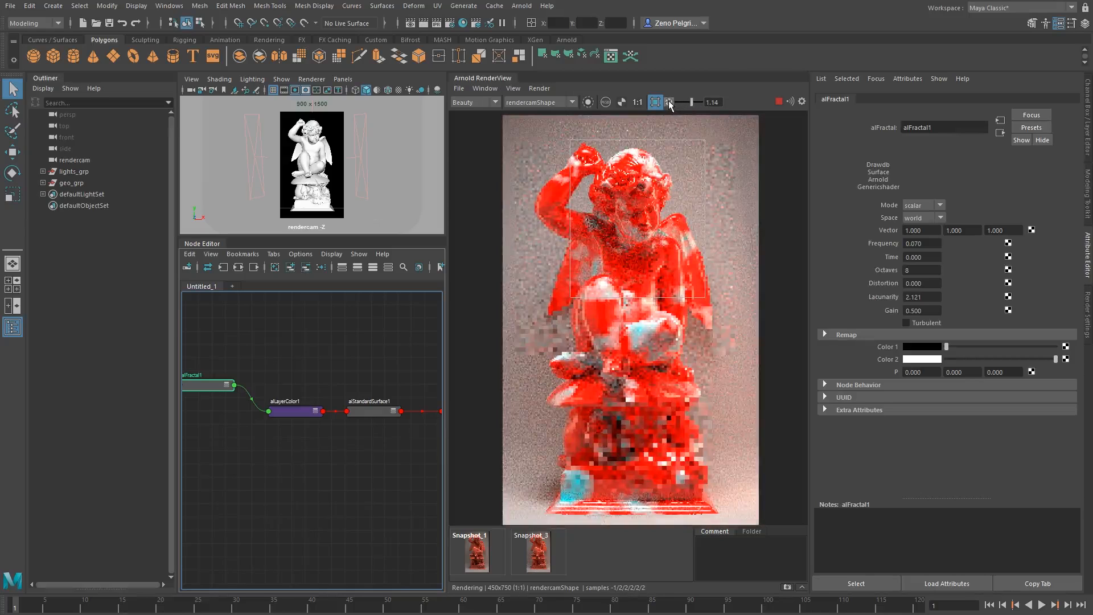
pyautogui.click(669, 102)
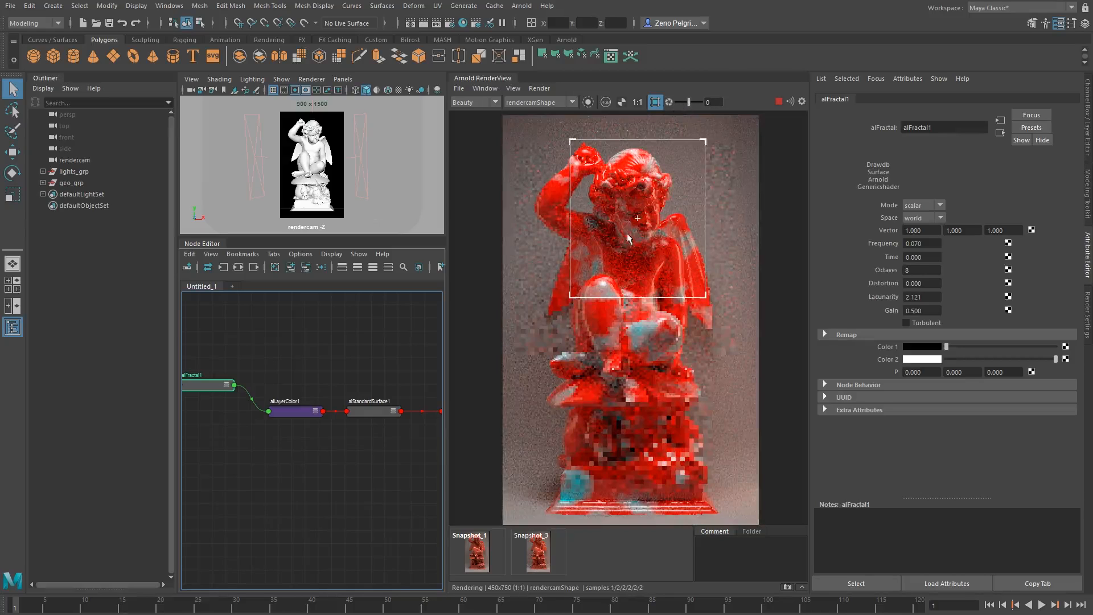
pyautogui.moveTo(627, 233); pyautogui.dragTo(616, 261, button='middle')
pyautogui.scroll(-2, 617, 205)
pyautogui.click(568, 297)
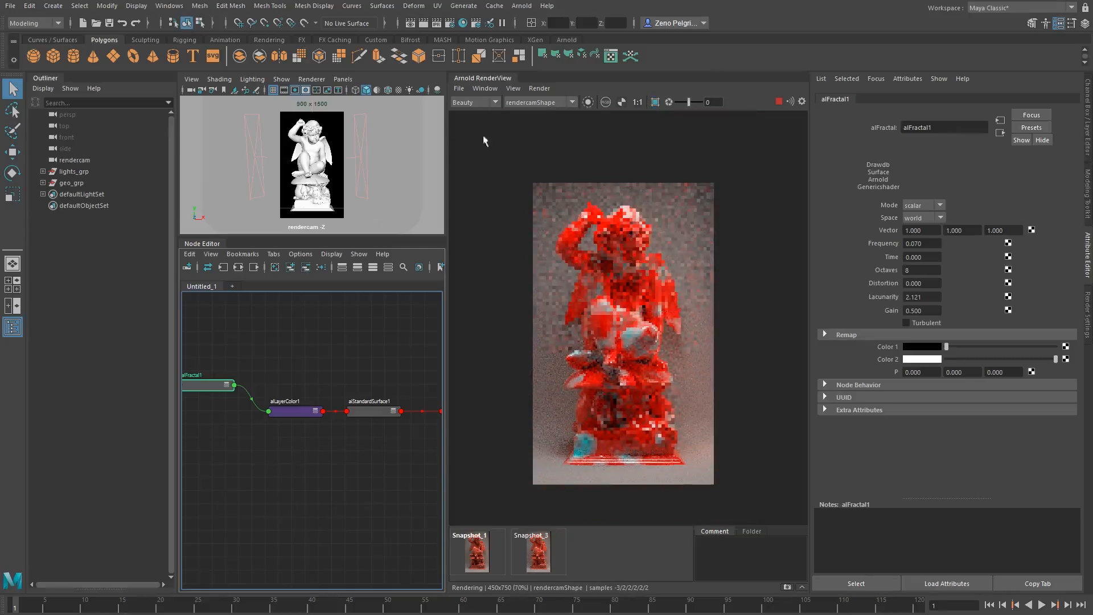
# Turn on pixel information in the RenderView's status bar.
pyautogui.click(459, 88)
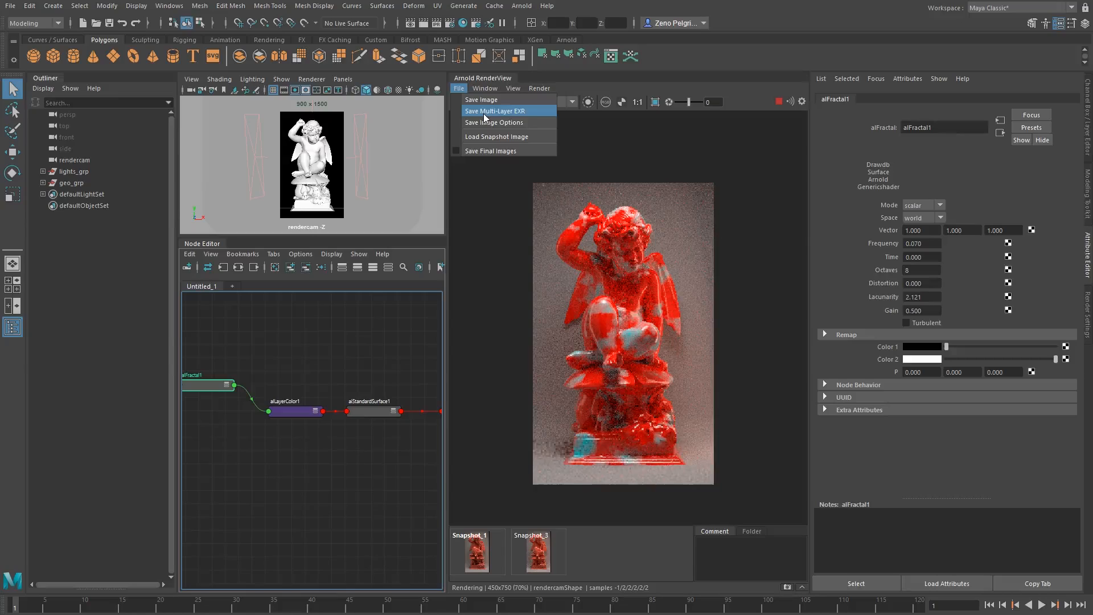
pyautogui.moveTo(487, 88)
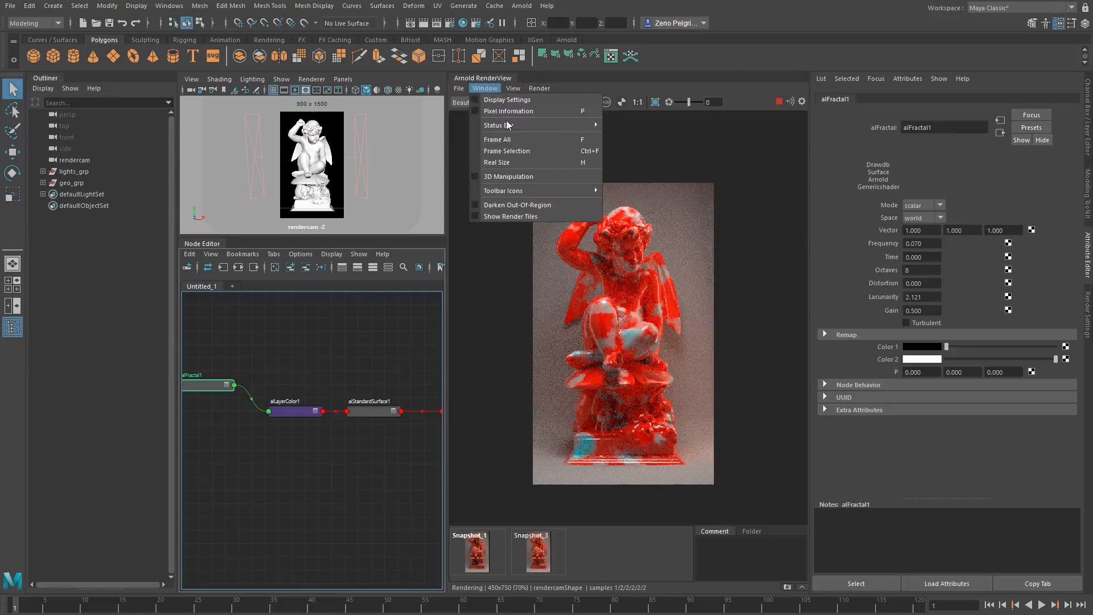
pyautogui.moveTo(511, 130)
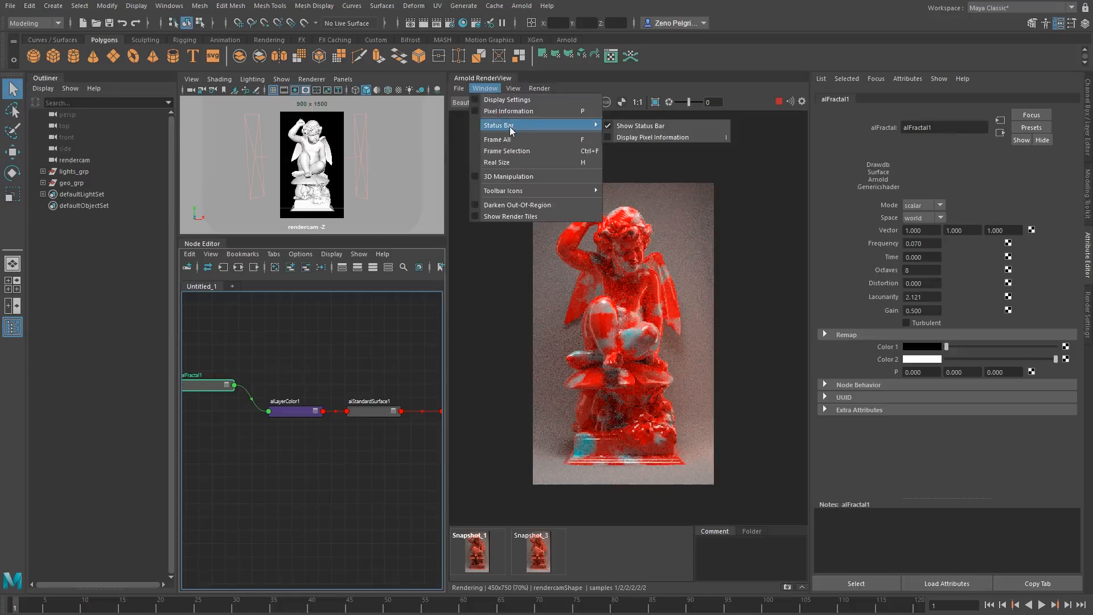
pyautogui.click(642, 142)
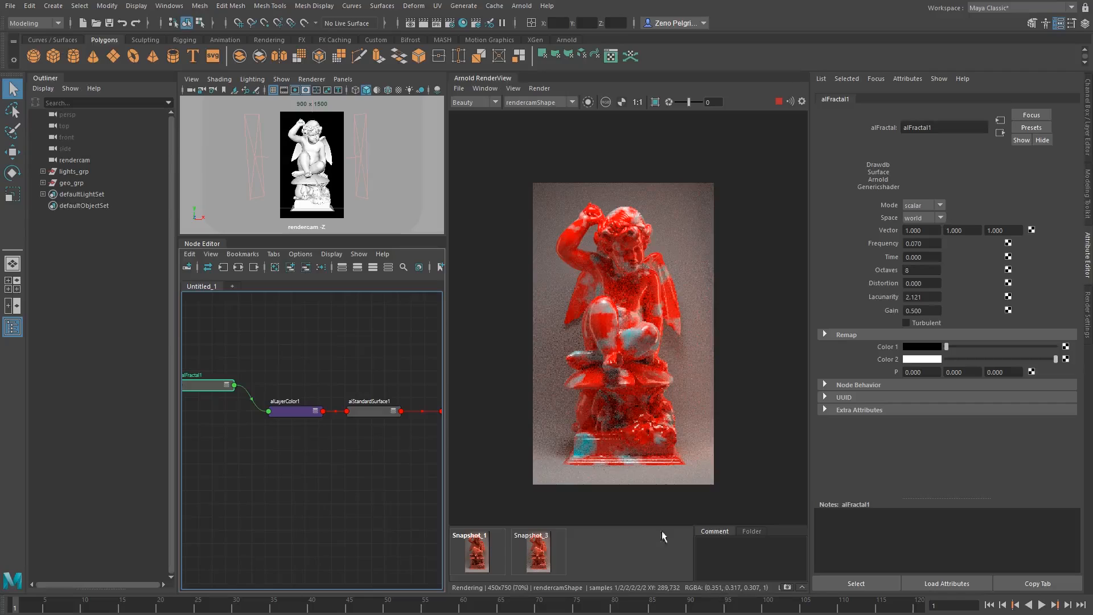
# Isolate alFractal1 in the render and widen the RenderView to inspect the mask.
pyautogui.keyDown('alt'); pyautogui.moveTo(216, 385); pyautogui.dragTo(260, 369, button='middle'); pyautogui.keyUp('alt')
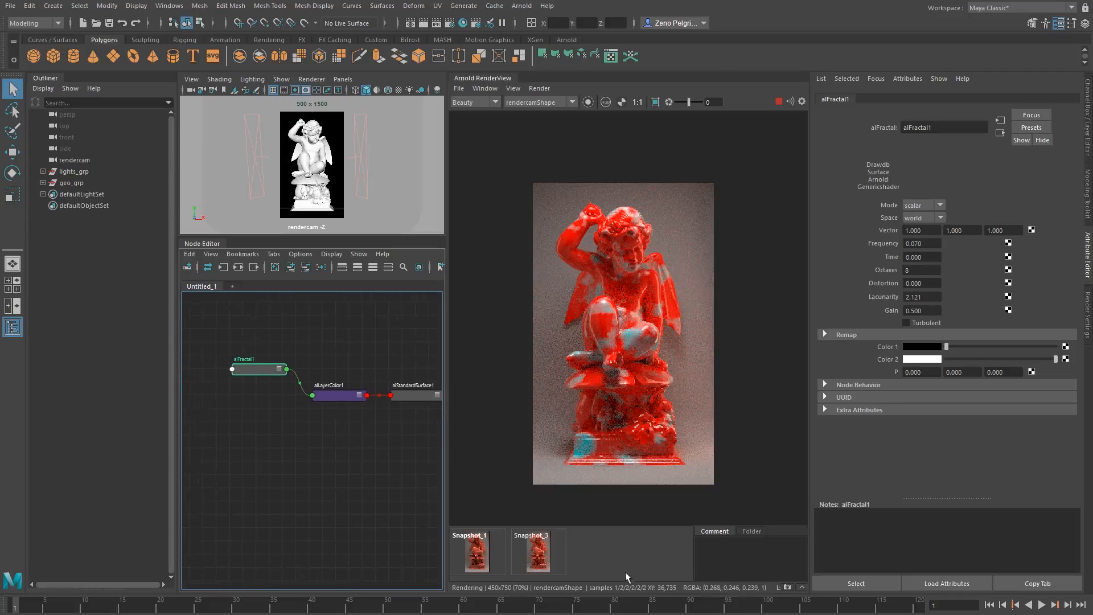
pyautogui.click(587, 102)
pyautogui.scroll(3, 629, 337)
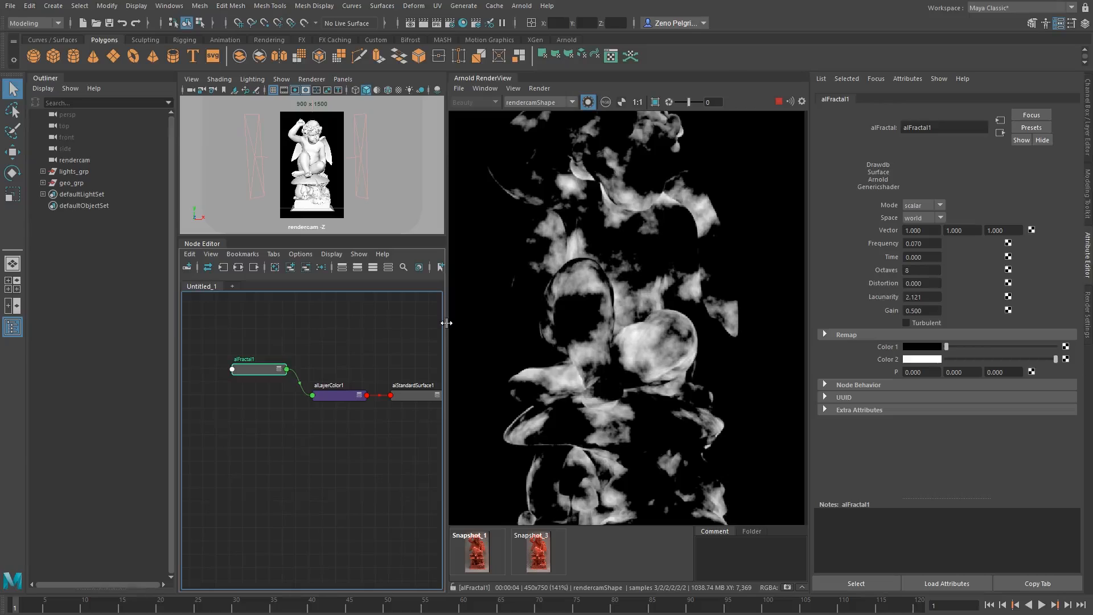
pyautogui.moveTo(447, 325); pyautogui.dragTo(290, 324)
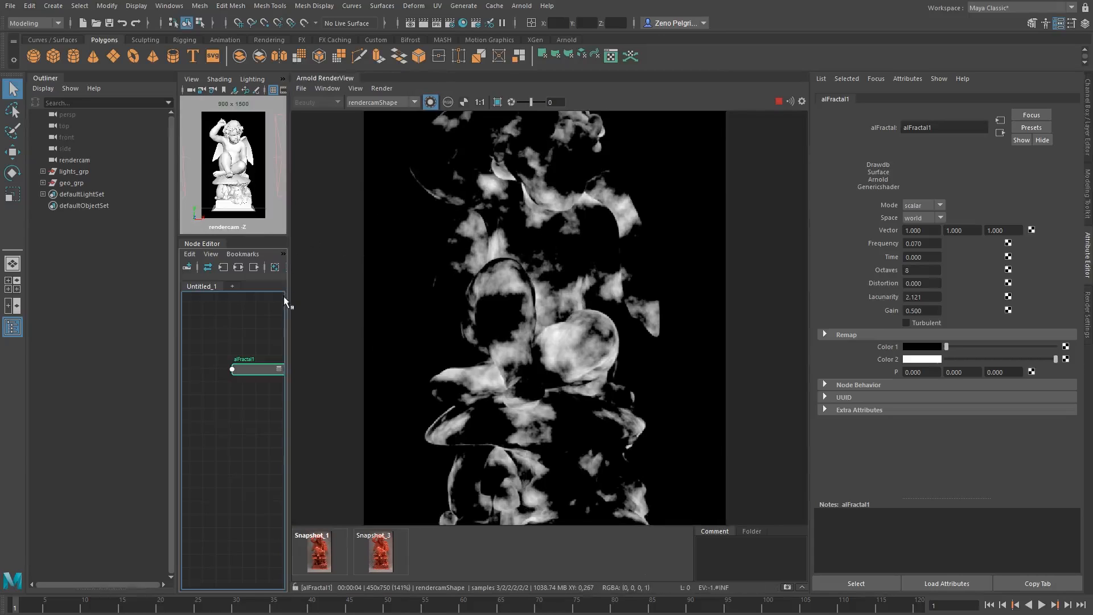
# Widen the Node Editor to bring the alFractal1 and alLayerColor1 nodes into view, and turn off isolation in the render.
pyautogui.moveTo(289, 300); pyautogui.dragTo(402, 296)
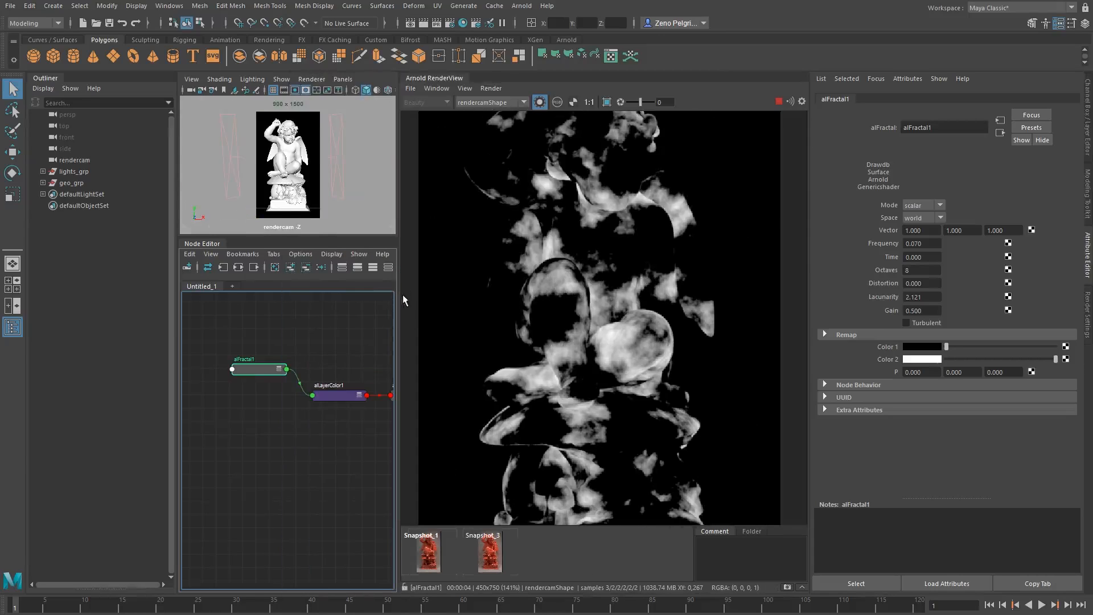
pyautogui.keyDown('alt'); pyautogui.moveTo(343, 358); pyautogui.dragTo(323, 350, button='middle'); pyautogui.keyUp('alt')
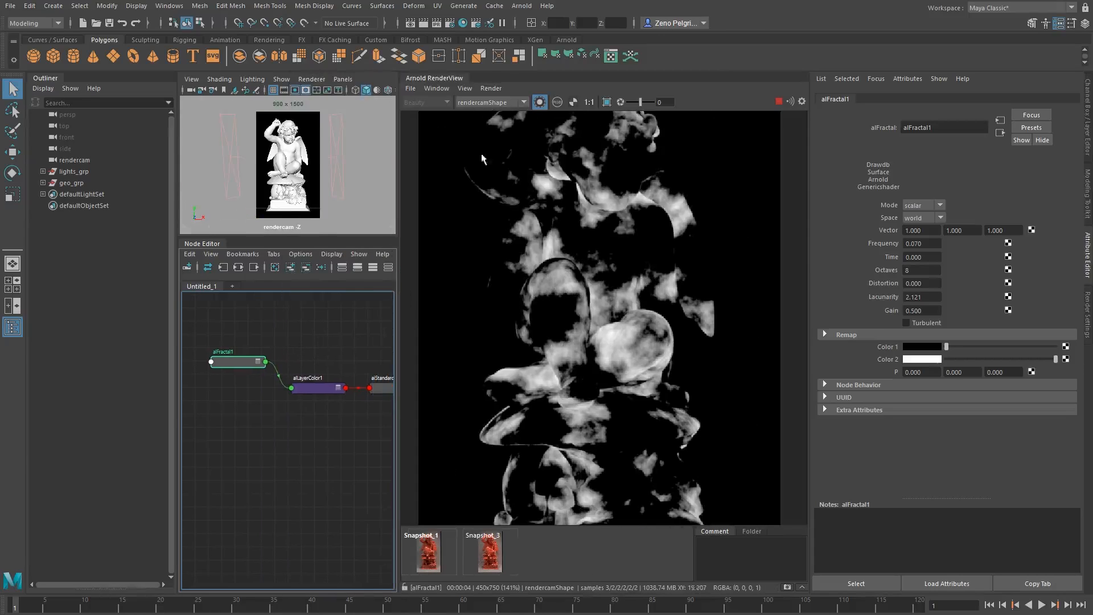
pyautogui.click(540, 102)
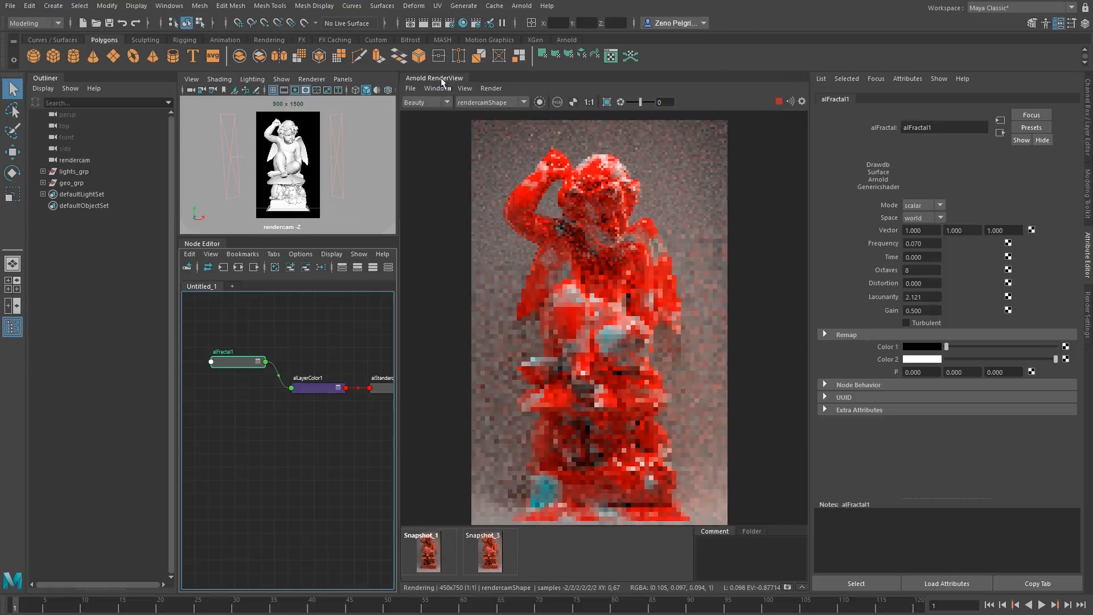
# Add the Debug Shading control to the RenderView's toolbar.
pyautogui.click(438, 88)
pyautogui.moveTo(459, 125)
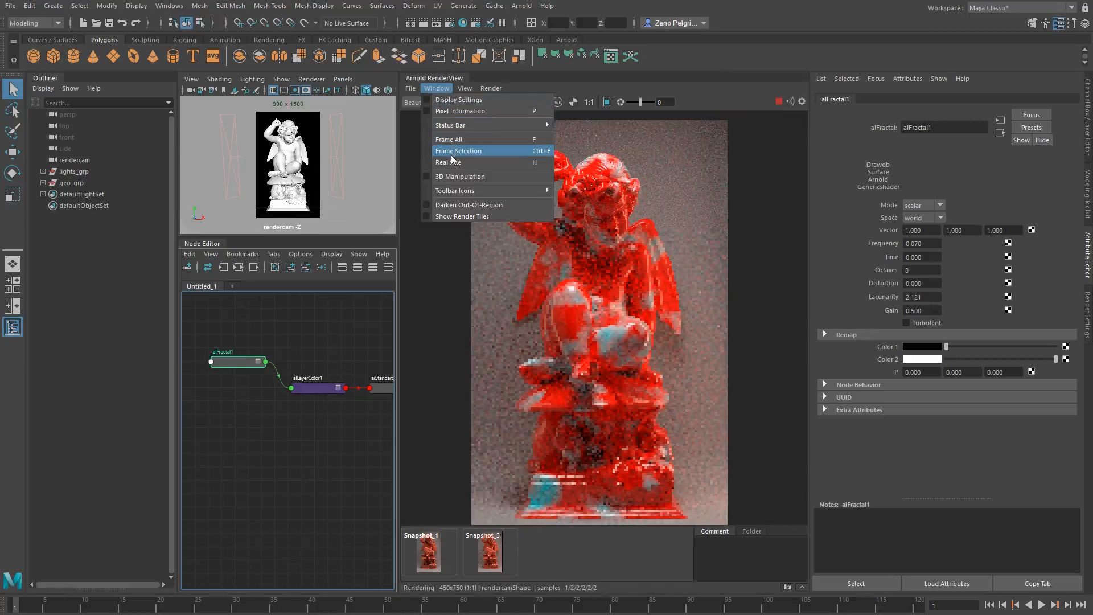
pyautogui.moveTo(462, 191)
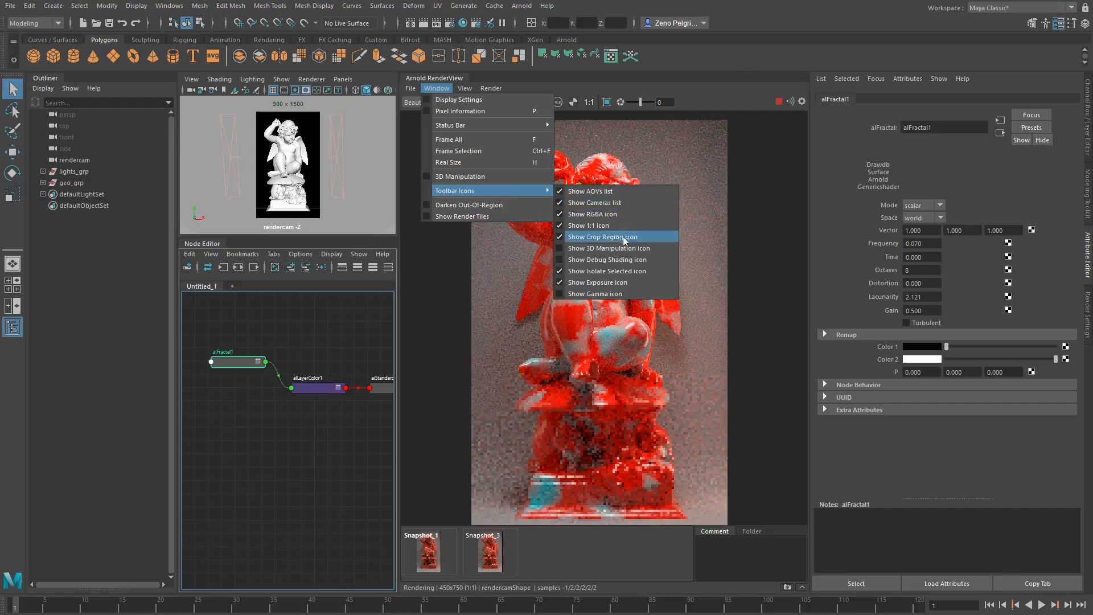
pyautogui.click(605, 260)
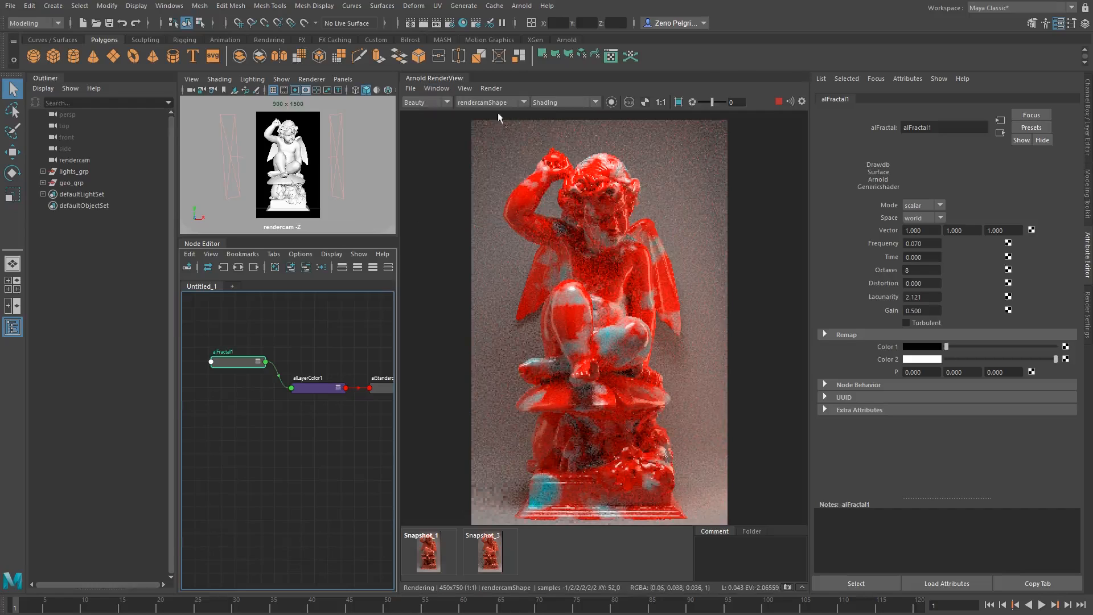
# Preview the statue render in Basic and Lighting debug shading modes.
pyautogui.click(563, 105)
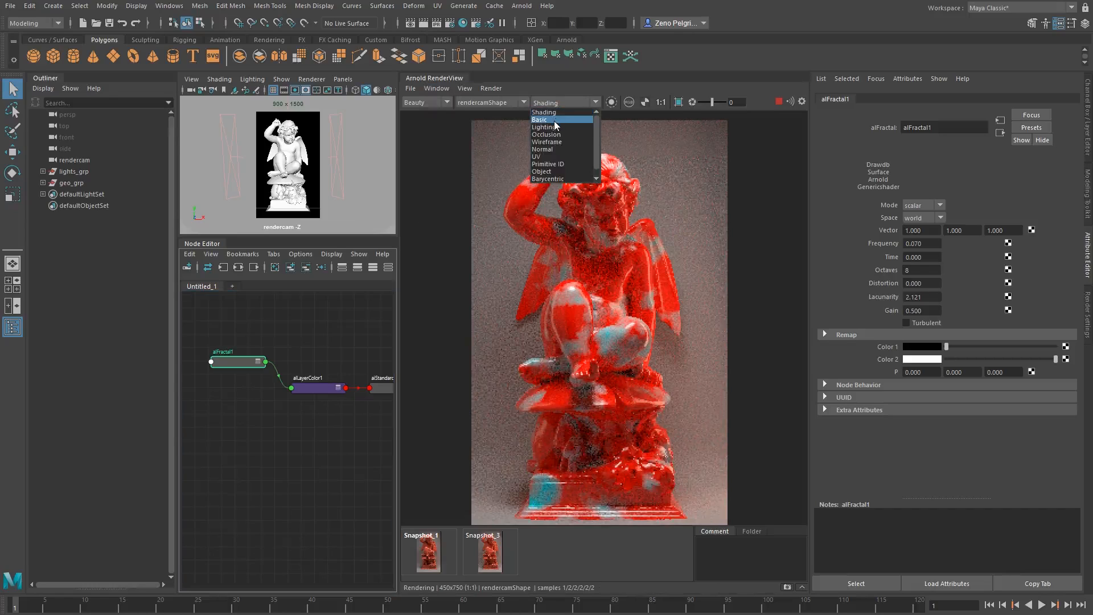
pyautogui.click(555, 120)
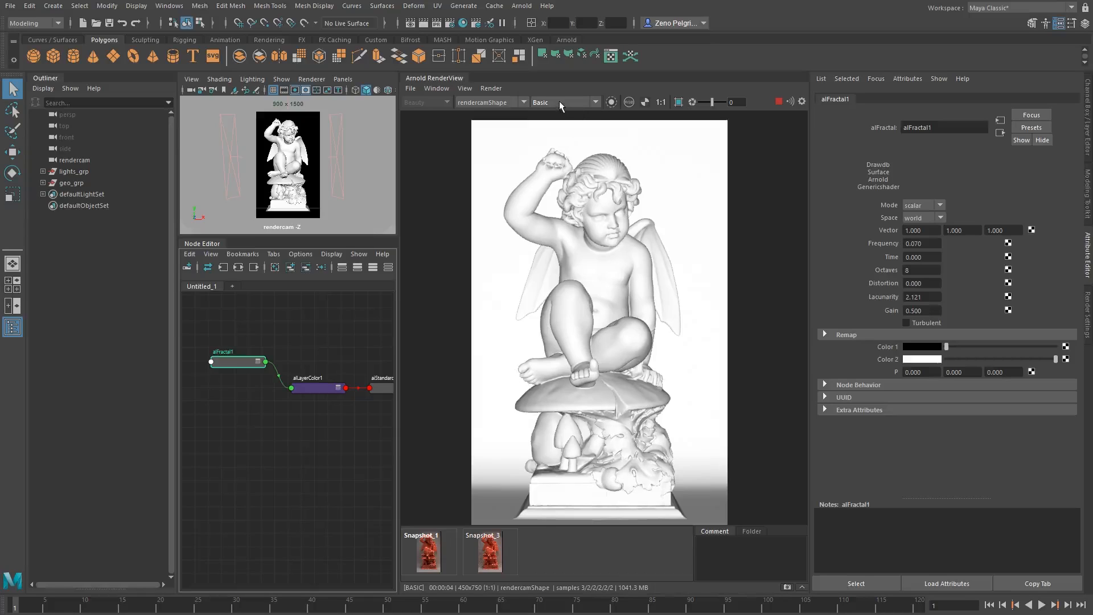
pyautogui.click(559, 102)
pyautogui.click(559, 102)
pyautogui.click(568, 101)
pyautogui.click(557, 128)
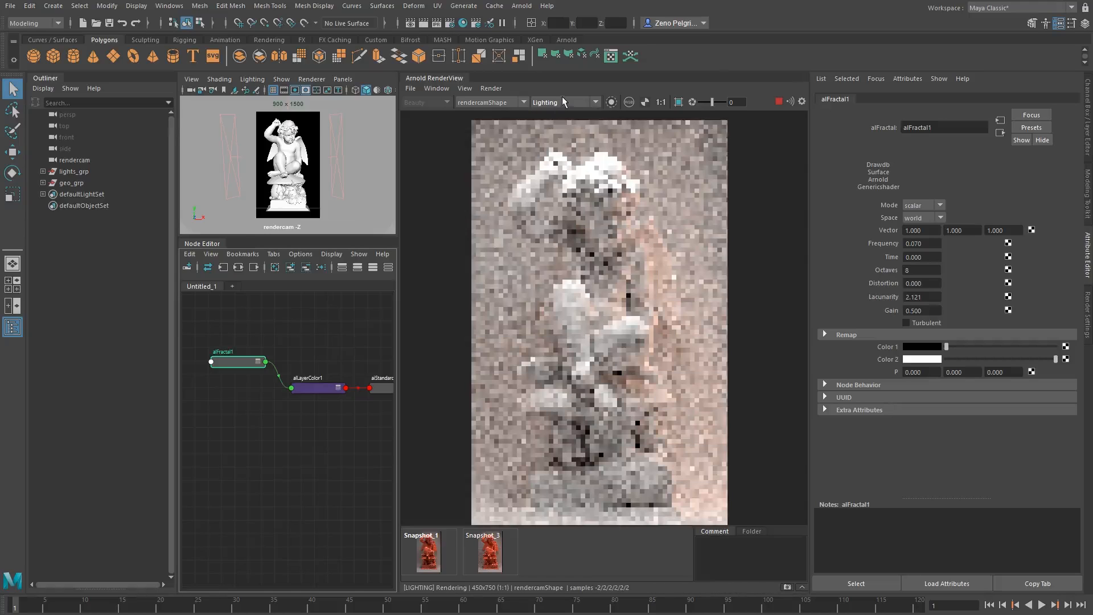
# Preview the statue in Occlusion and Wireframe debug modes, and return the render to normal Shading.
pyautogui.click(564, 101)
pyautogui.click(563, 137)
pyautogui.click(580, 103)
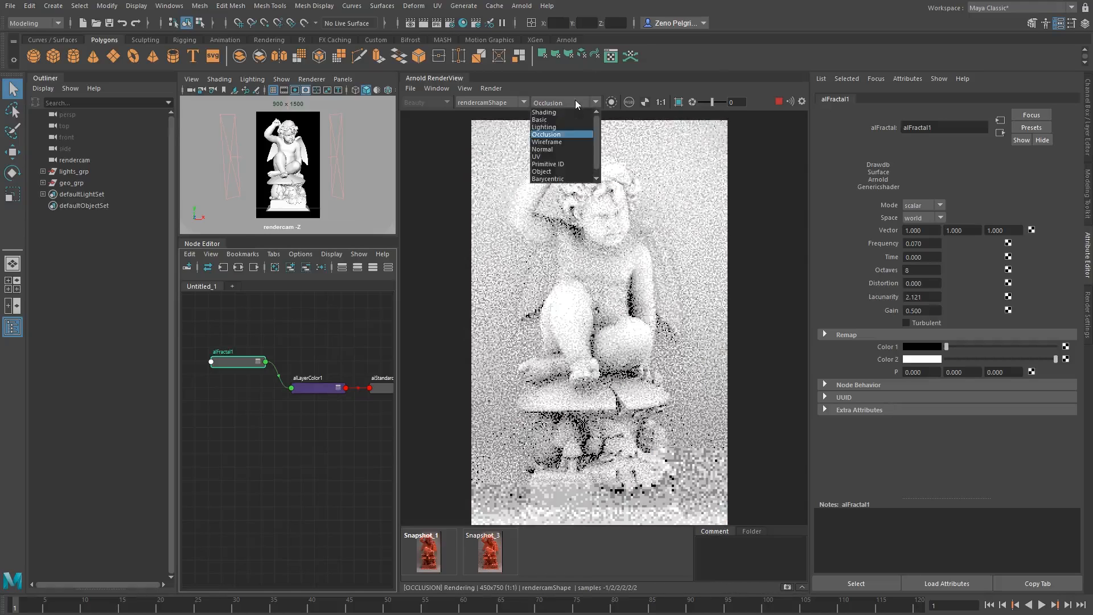
pyautogui.click(574, 147)
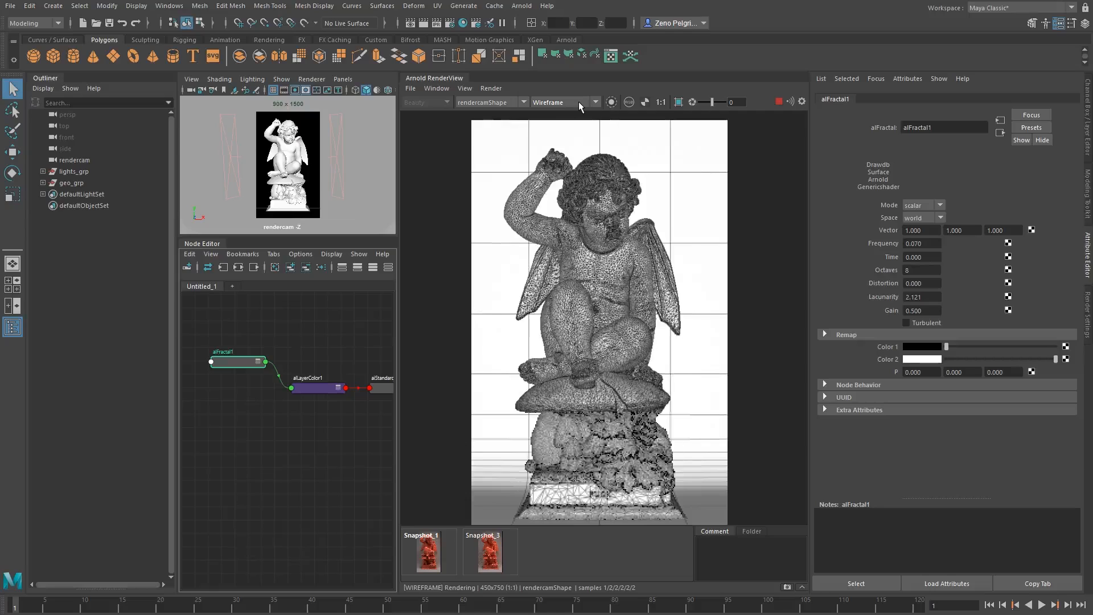
pyautogui.click(578, 101)
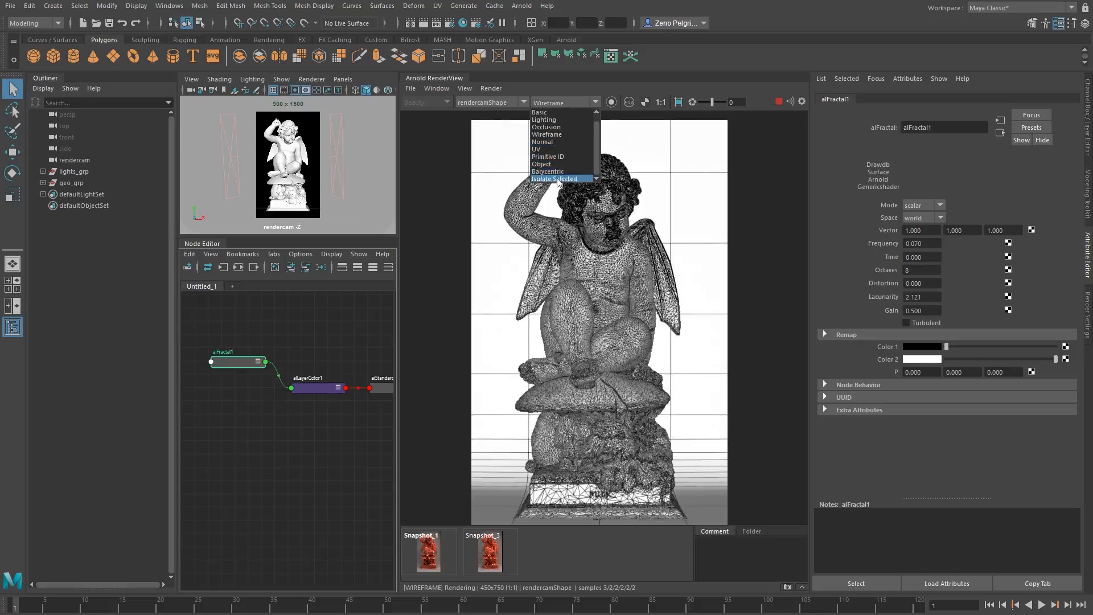
pyautogui.click(547, 113)
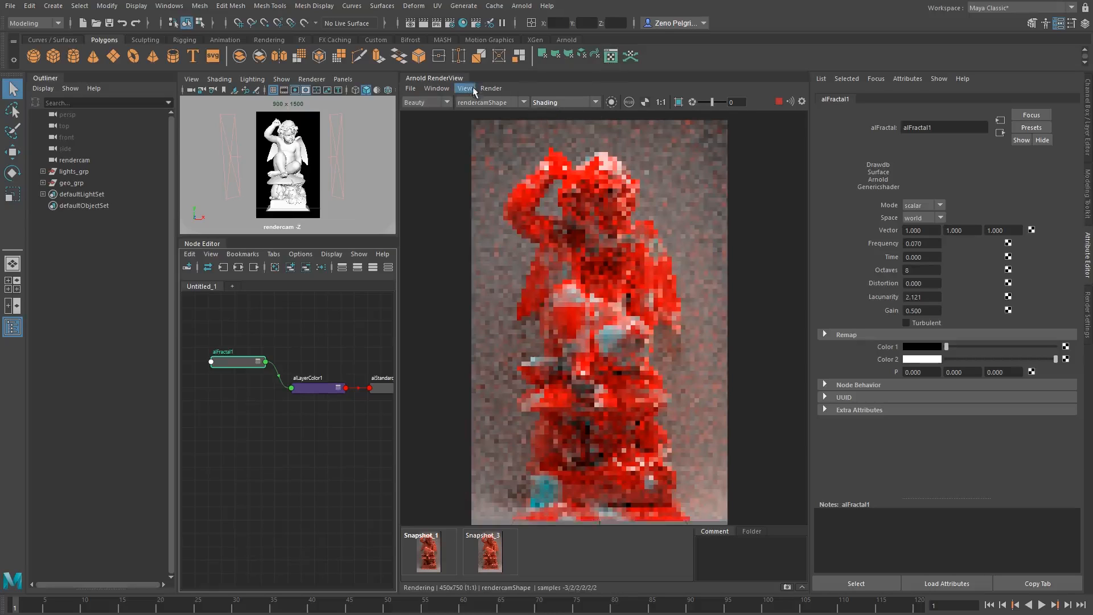
pyautogui.click(437, 89)
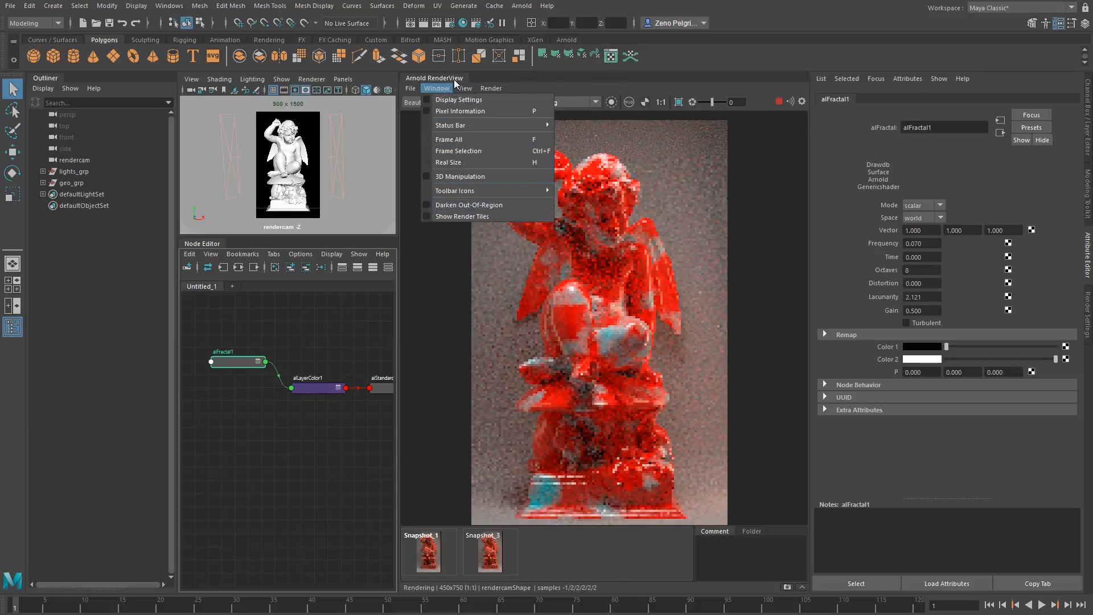
pyautogui.moveTo(464, 88)
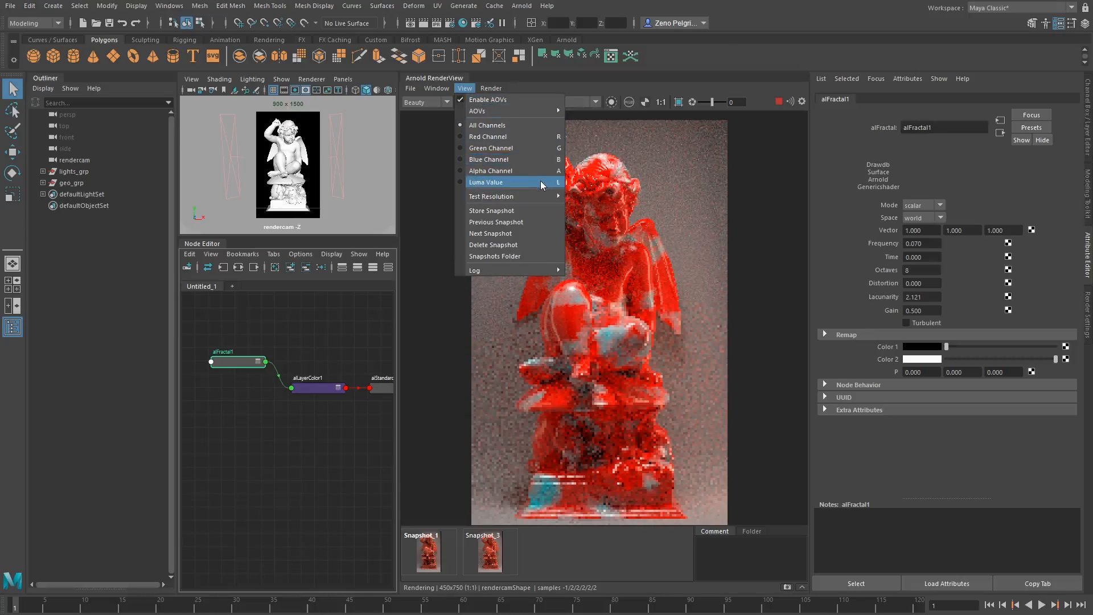
pyautogui.moveTo(503, 201)
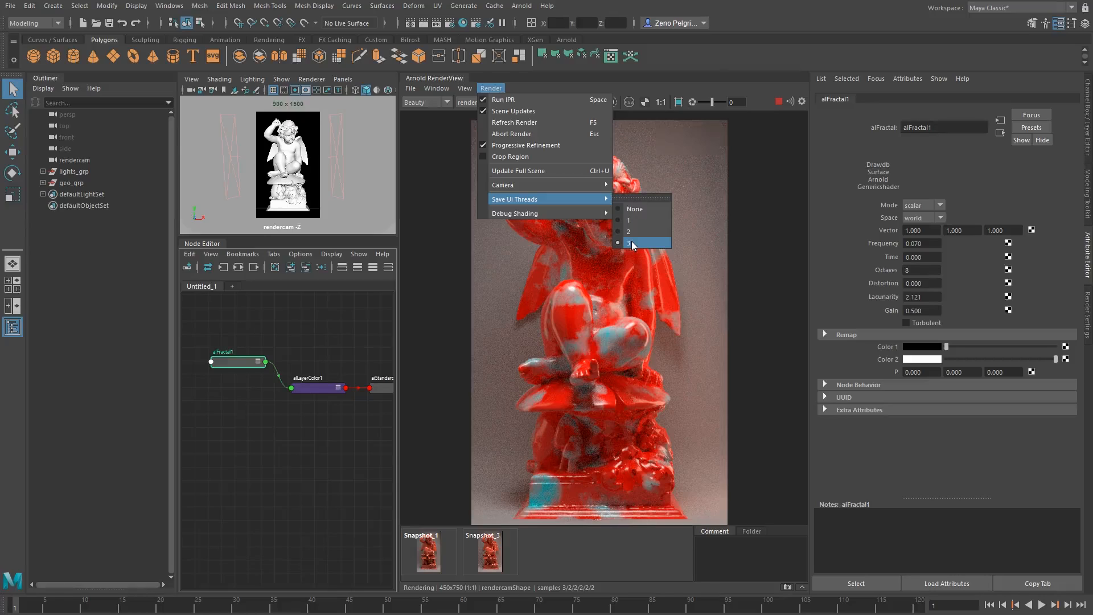
pyautogui.moveTo(592, 214)
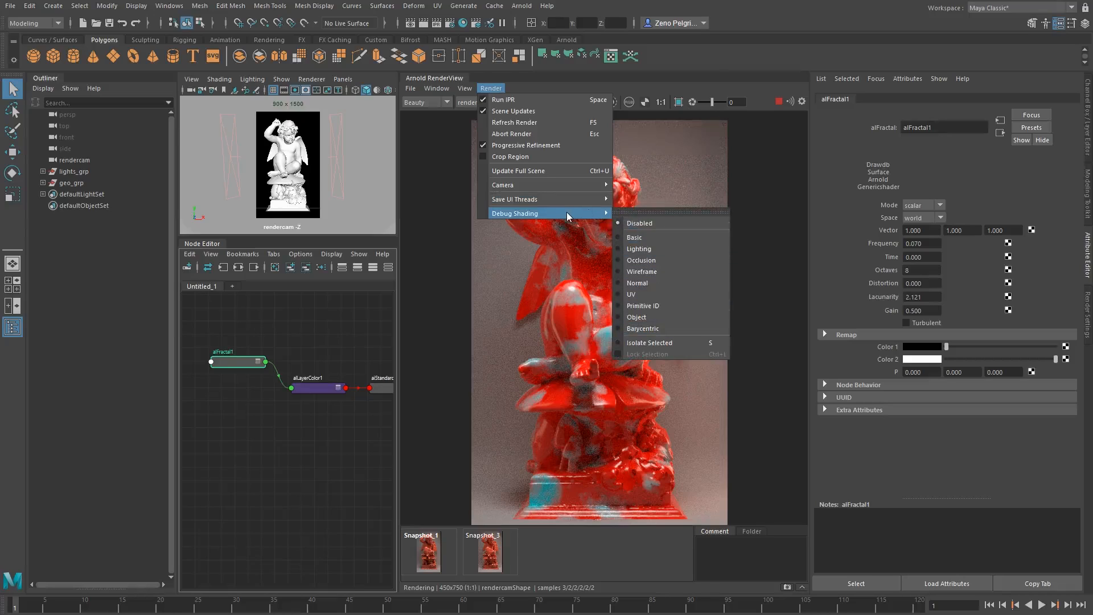
pyautogui.click(529, 84)
pyautogui.scroll(-2, 563, 177)
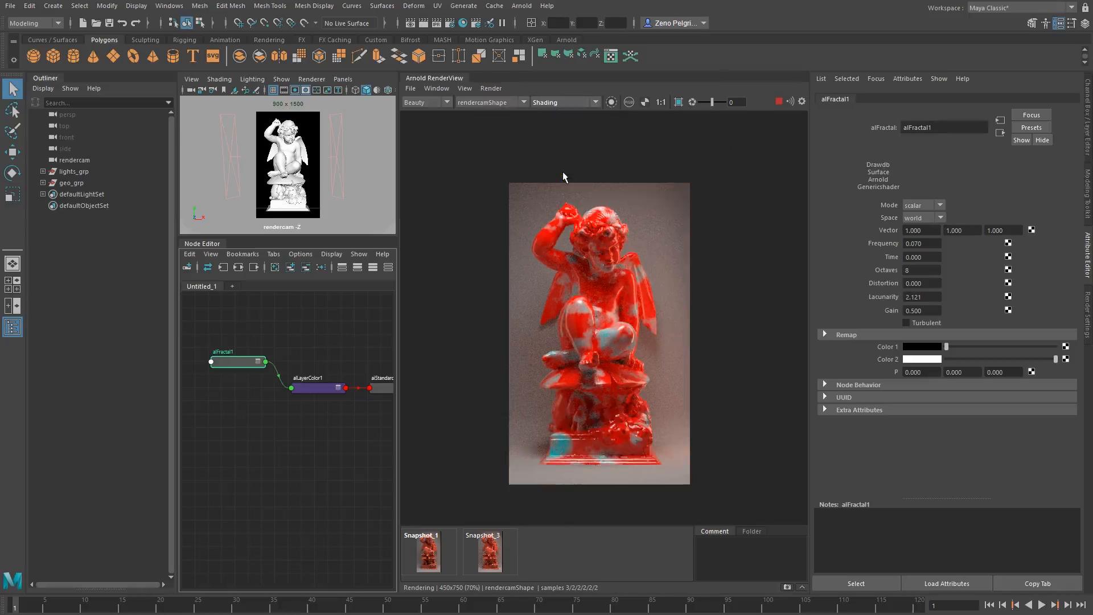
pyautogui.scroll(2, 563, 177)
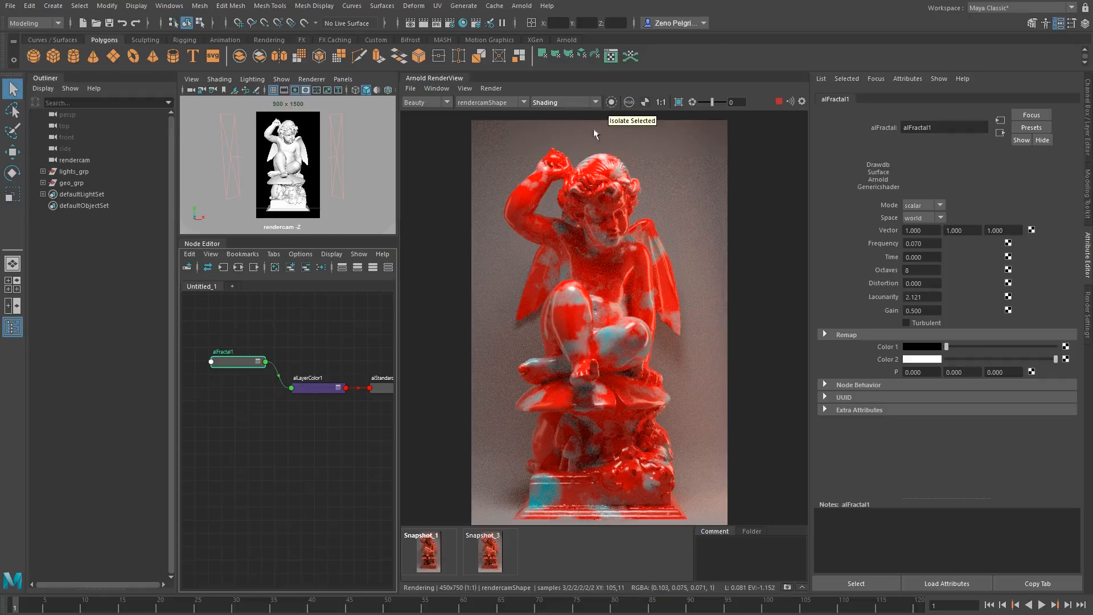
# Select the alLayerColor1 node to show its layer attributes.
pyautogui.click(329, 389)
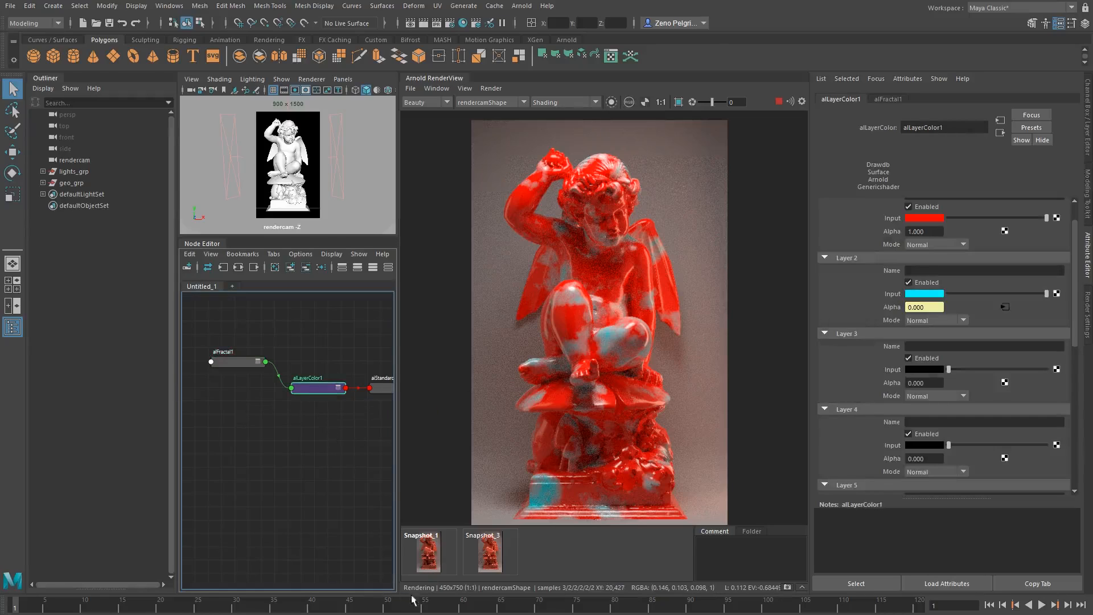